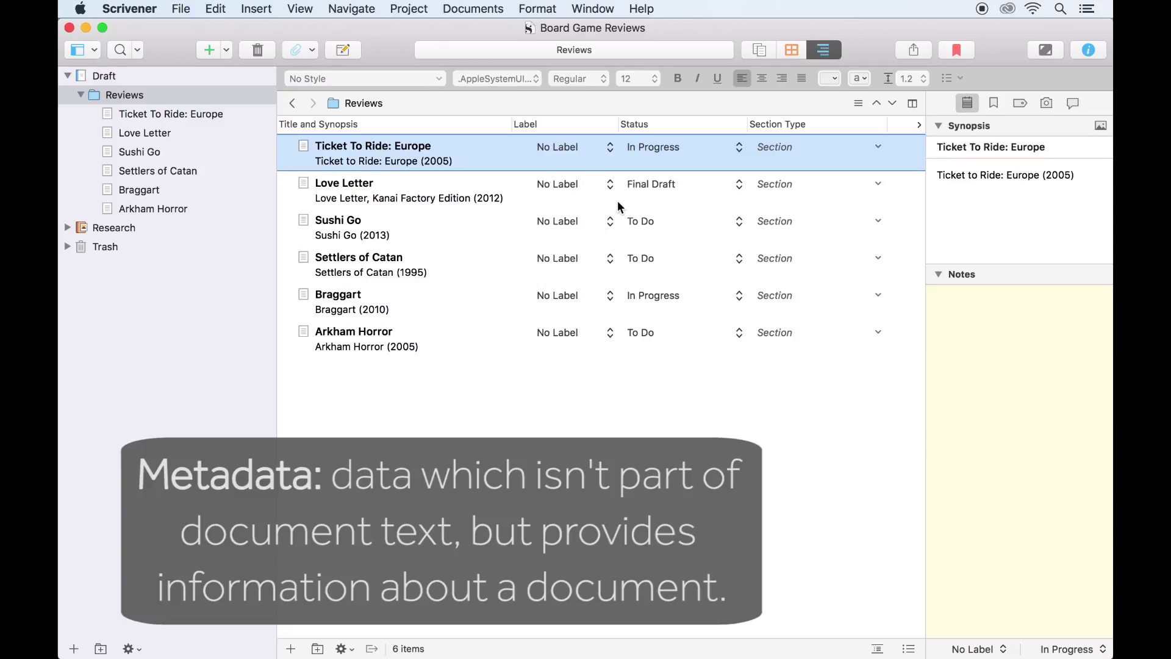
Step: Open the Ticket To Ride: Europe review and keep its status In Progress
click(447, 160)
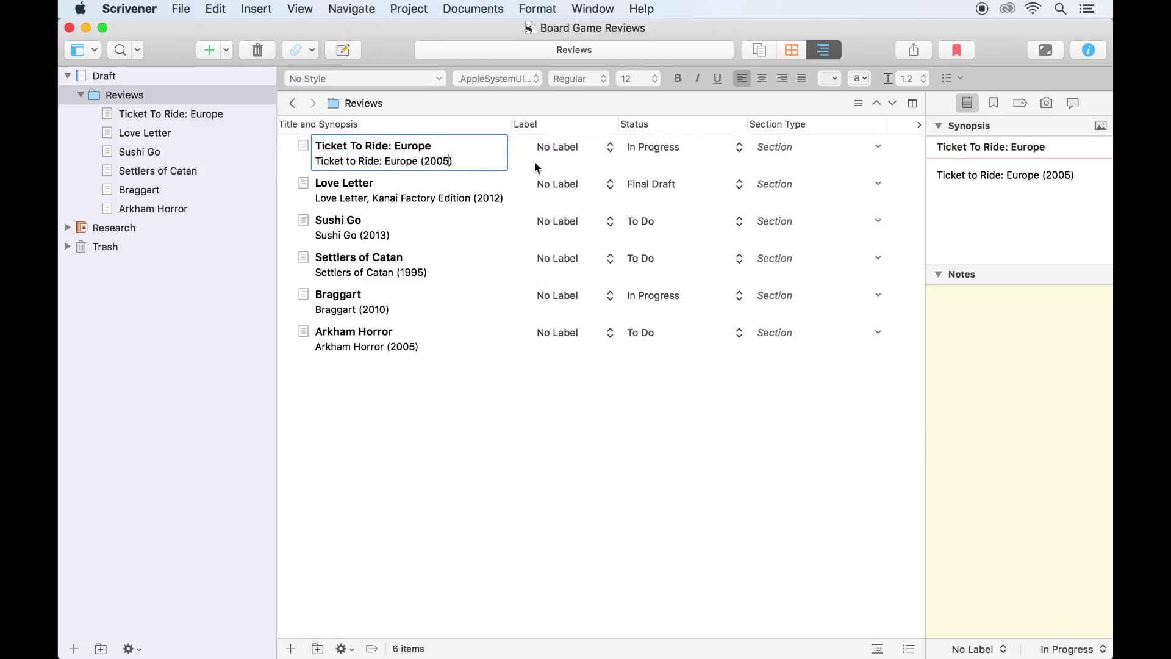
click(581, 147)
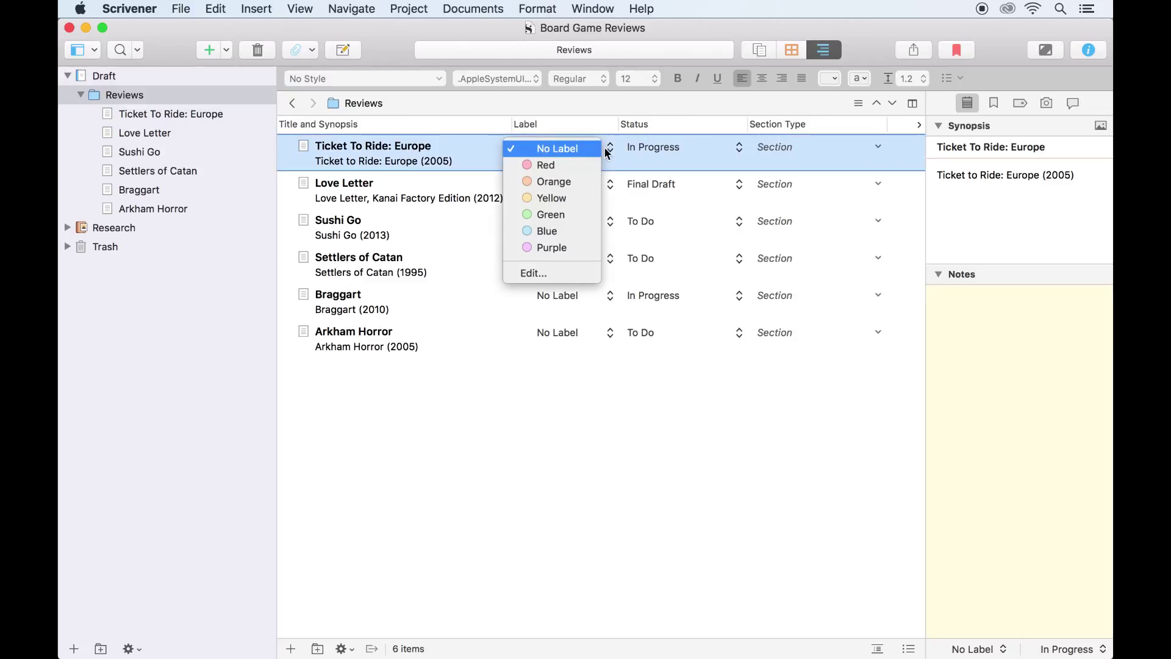
click(661, 143)
click(677, 145)
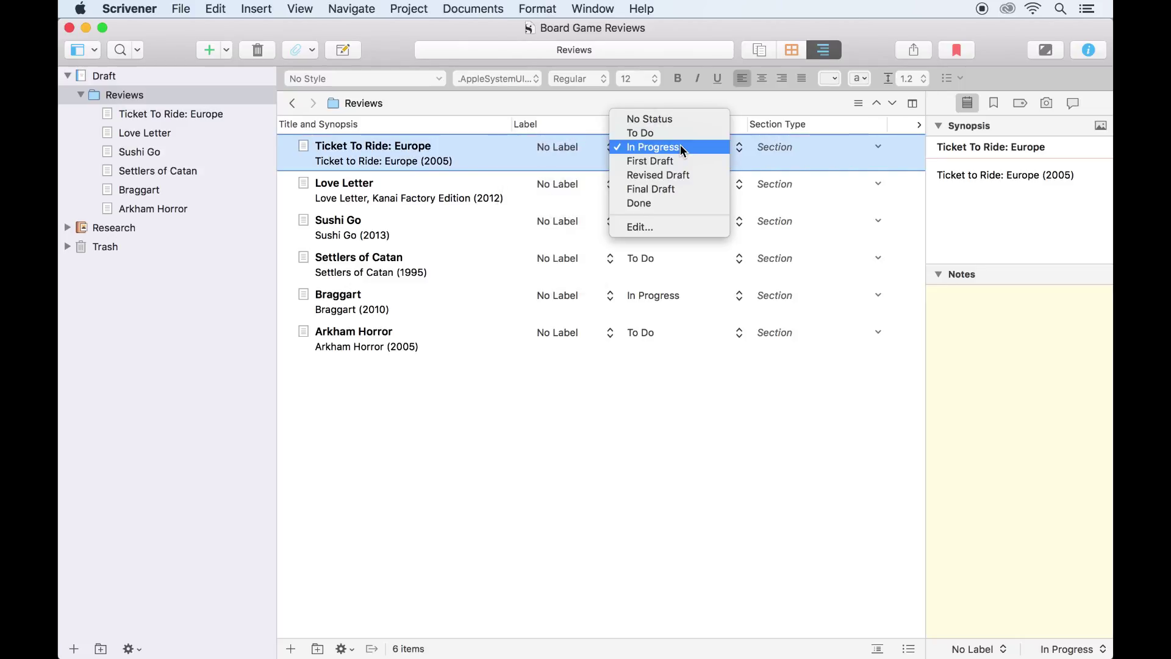
click(681, 148)
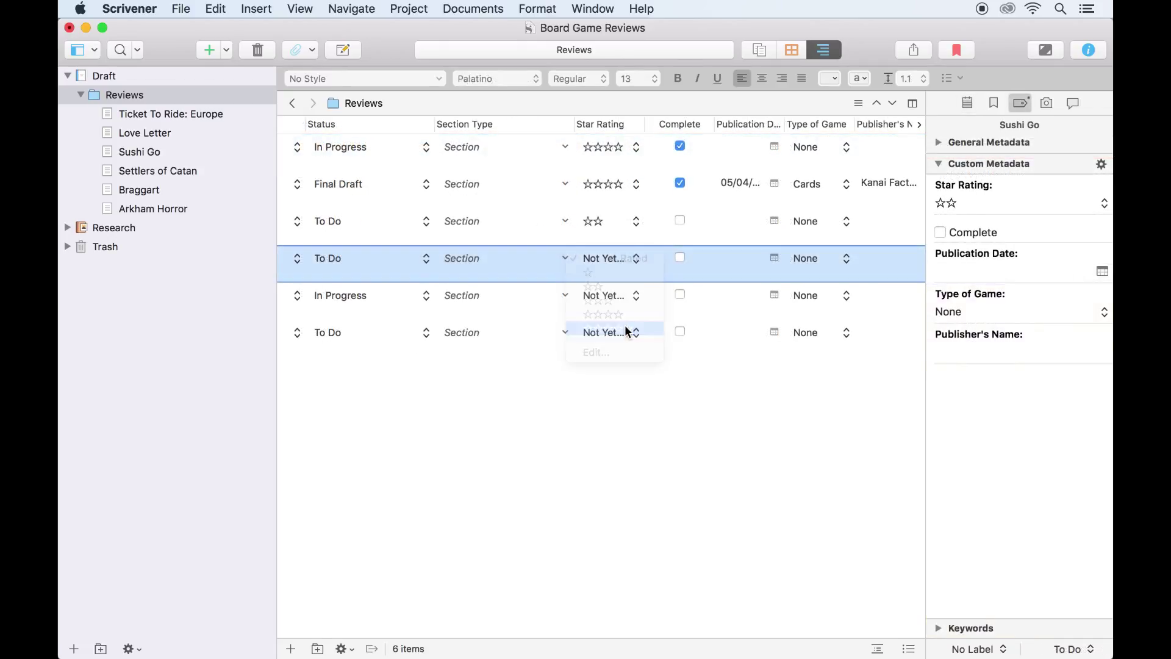
Step: Rate Settlers of Catan five stars and Braggart four, then bring up Sushi Go's game type choices
click(628, 333)
click(624, 295)
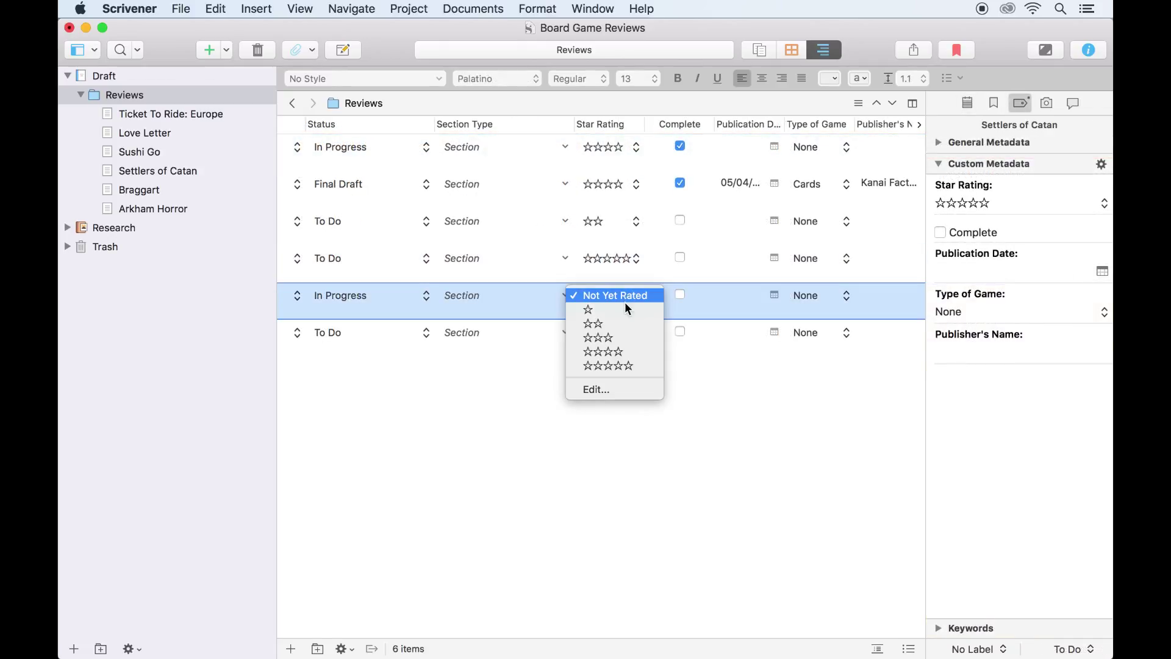
click(619, 352)
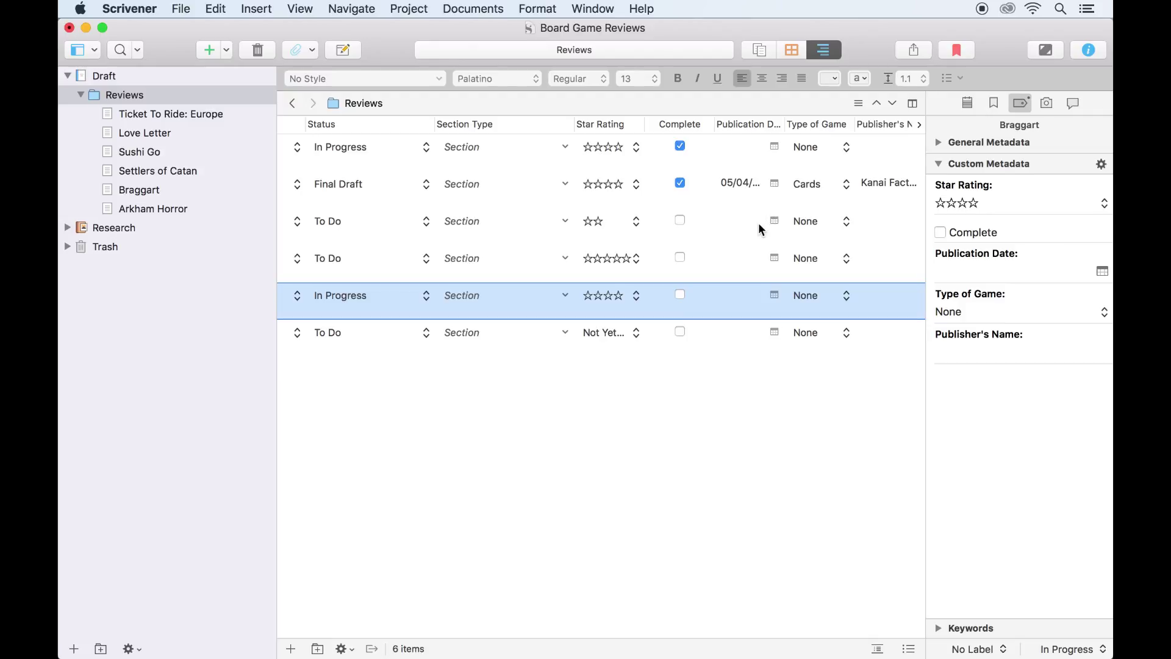
click(759, 225)
click(829, 220)
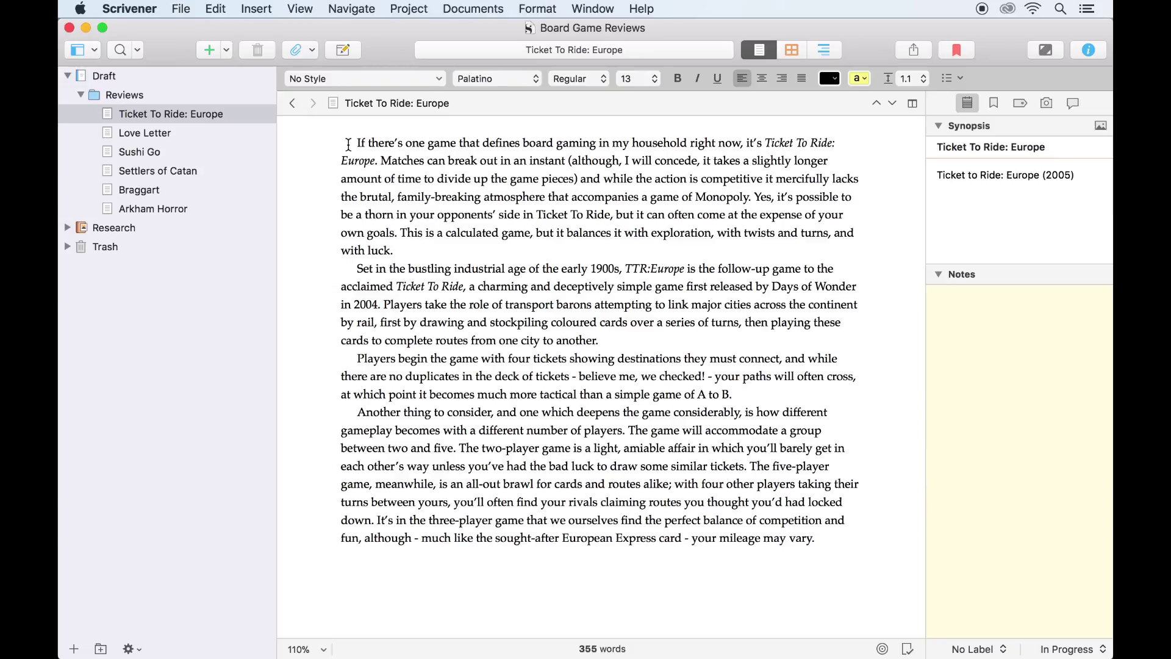
Step: In Project Settings, add an untitled List-type field under Custom Metadata
click(412, 9)
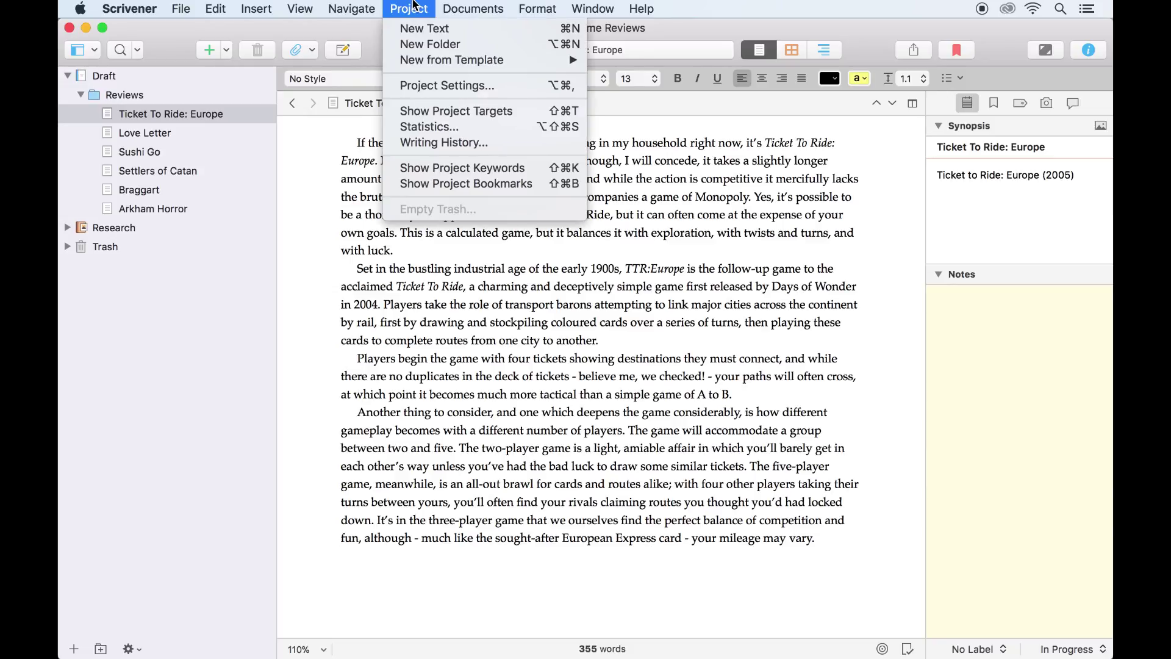
click(416, 90)
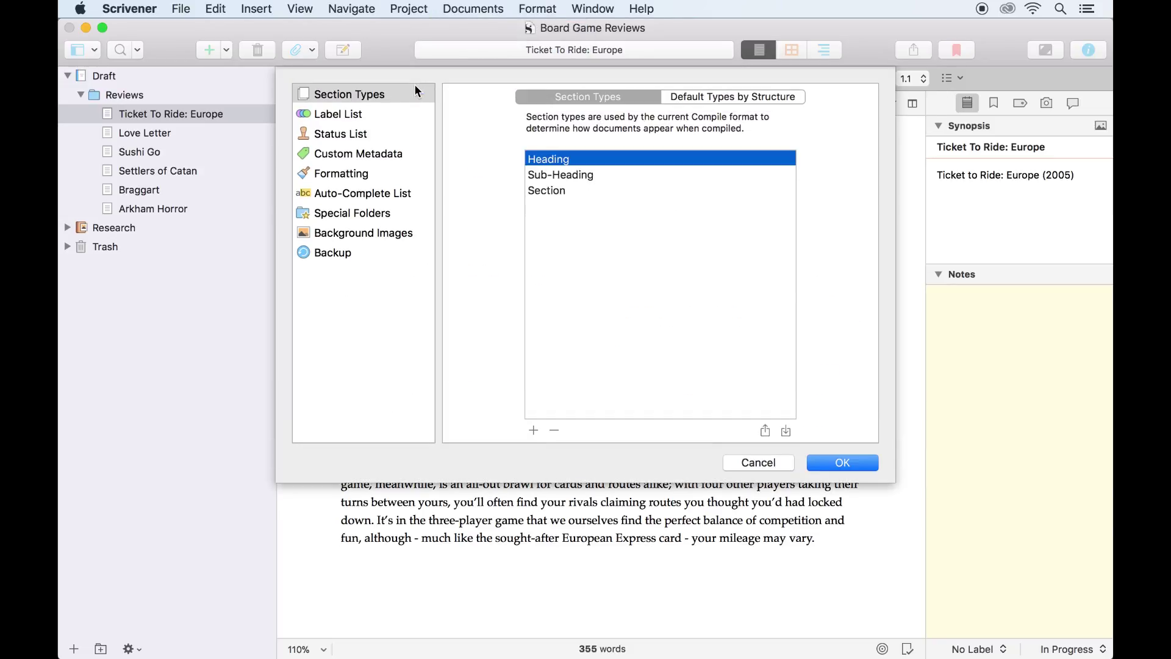
click(397, 156)
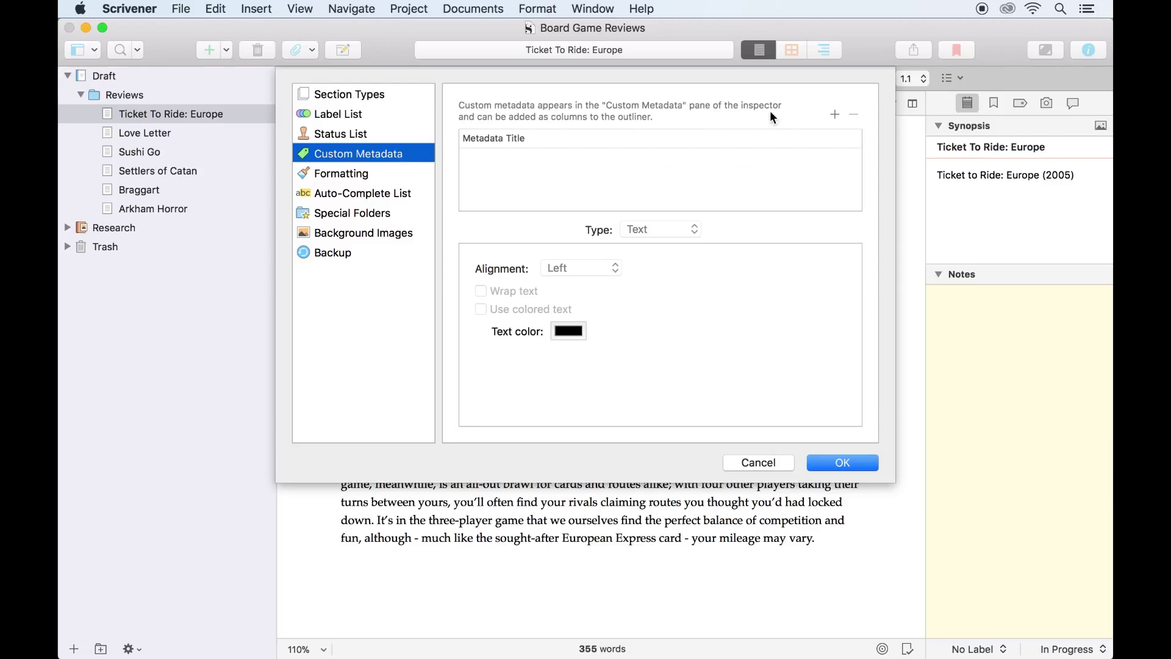
click(835, 114)
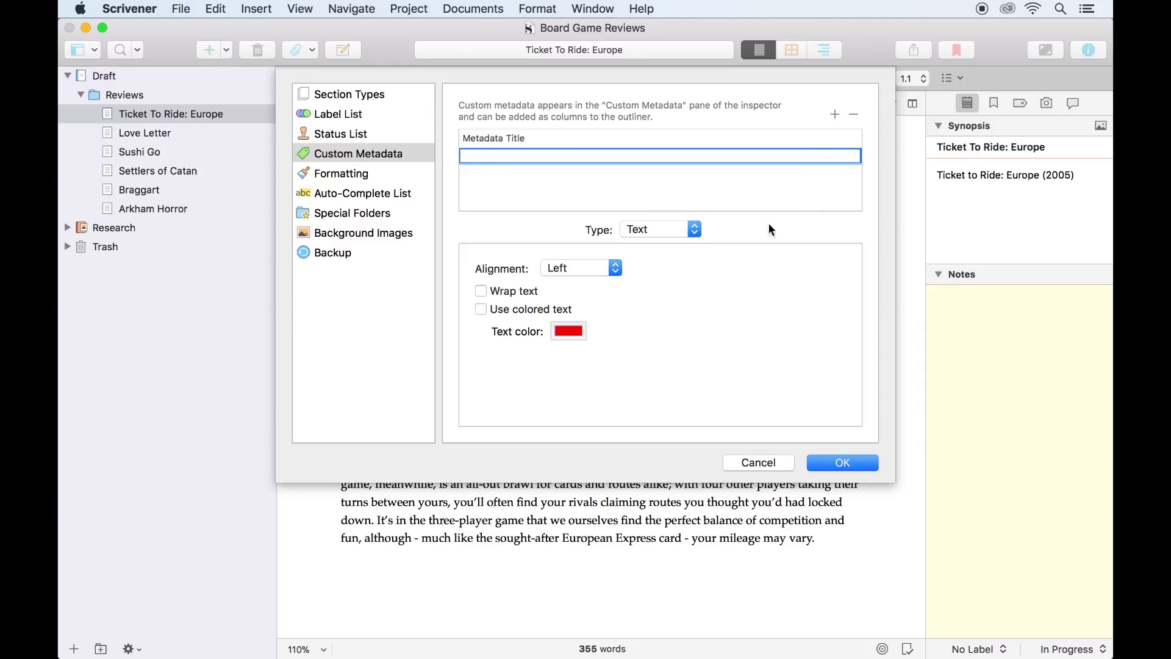
click(693, 231)
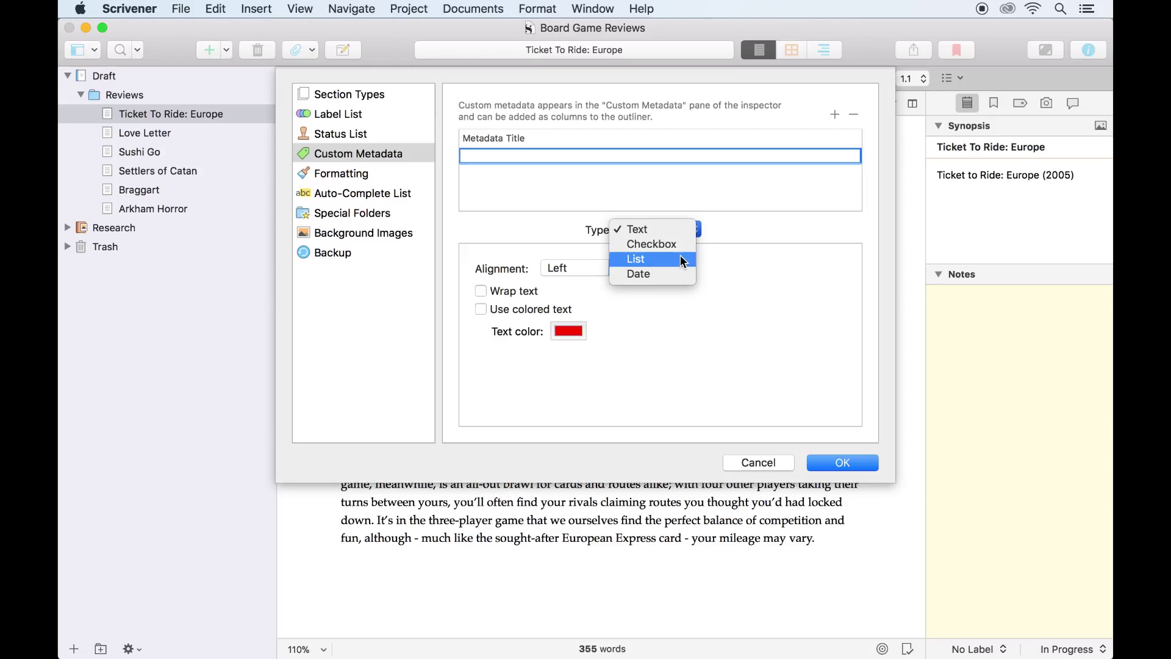
click(635, 259)
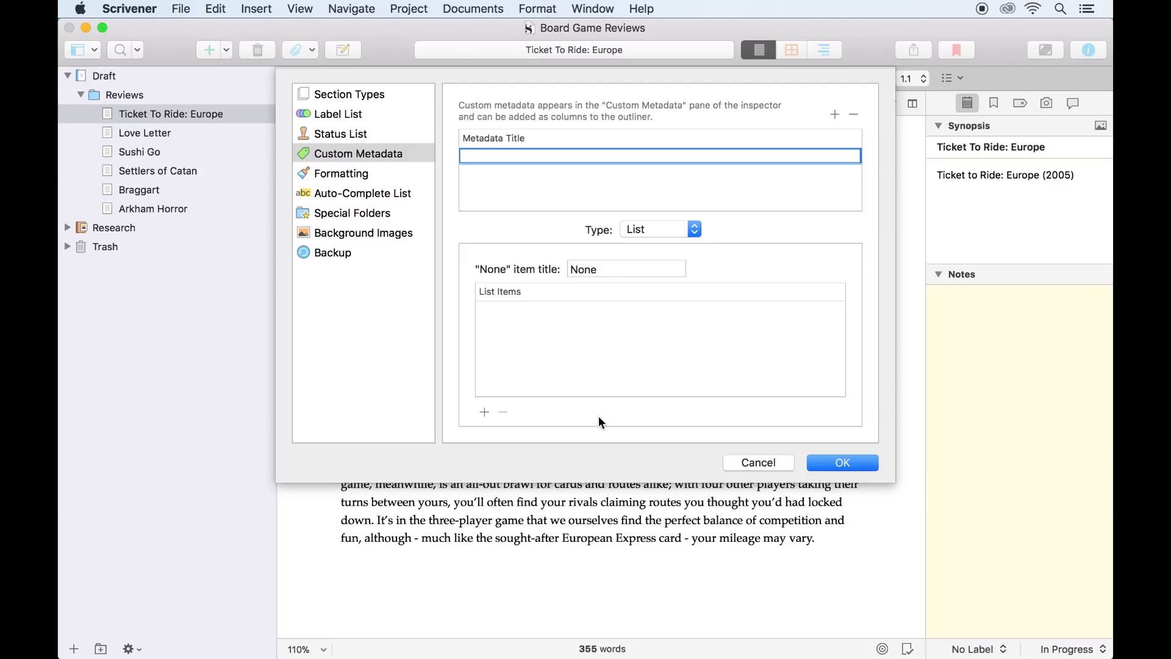
Step: Add a one-star ☆ item to the list using the Emoji & Symbols picker
click(485, 411)
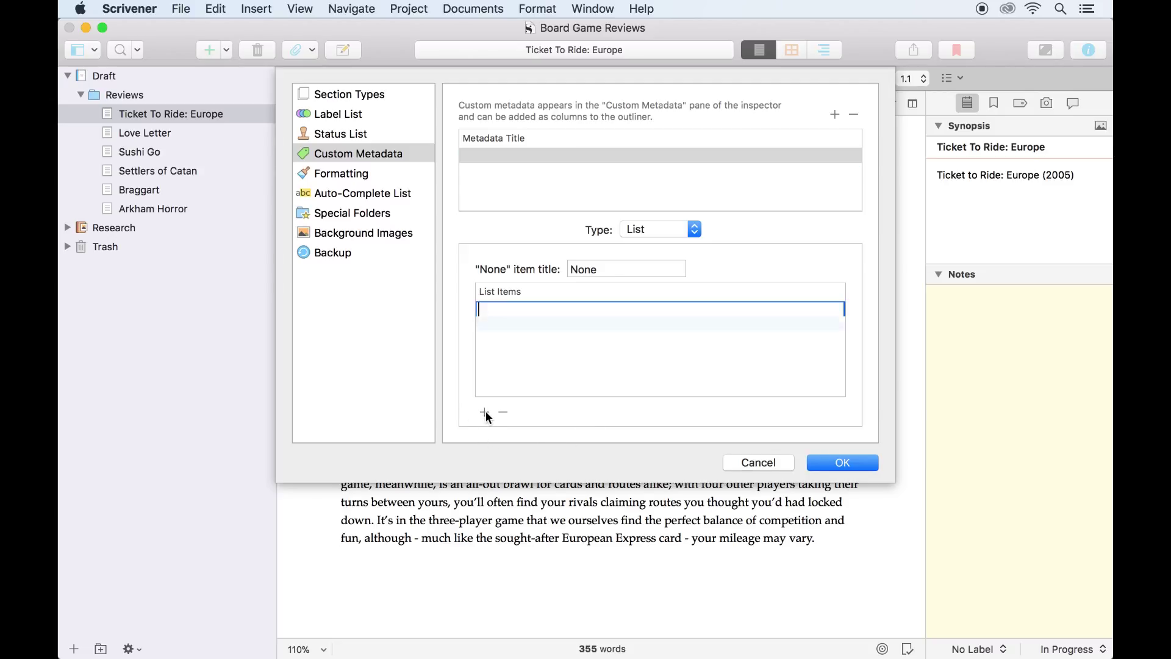
click(223, 8)
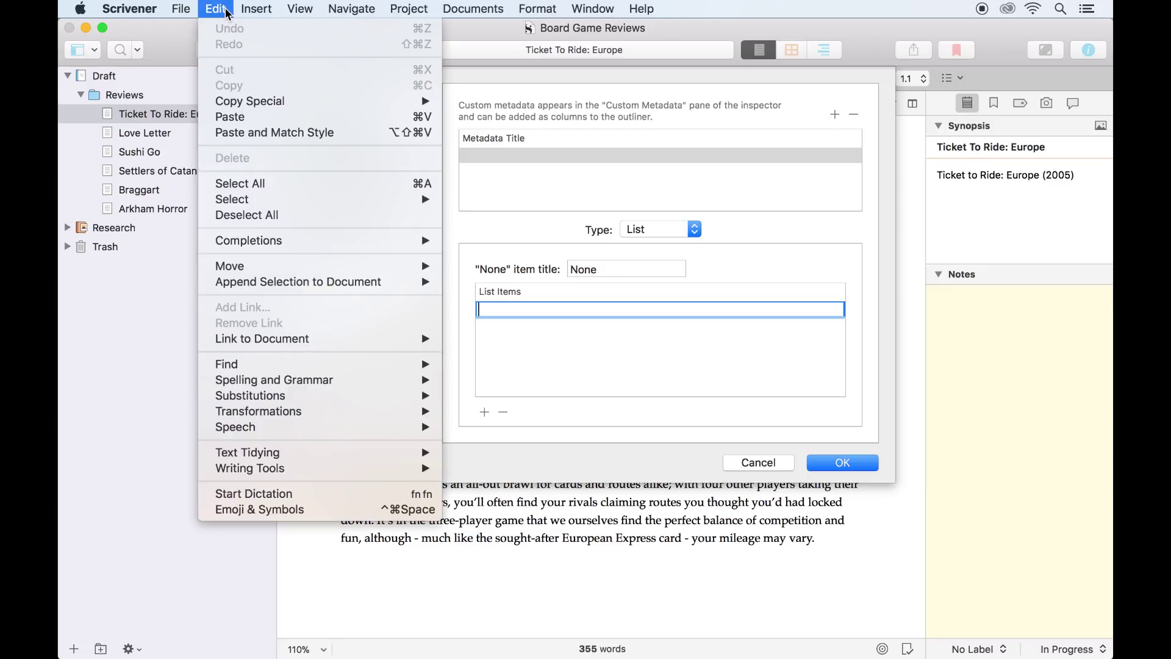
click(249, 510)
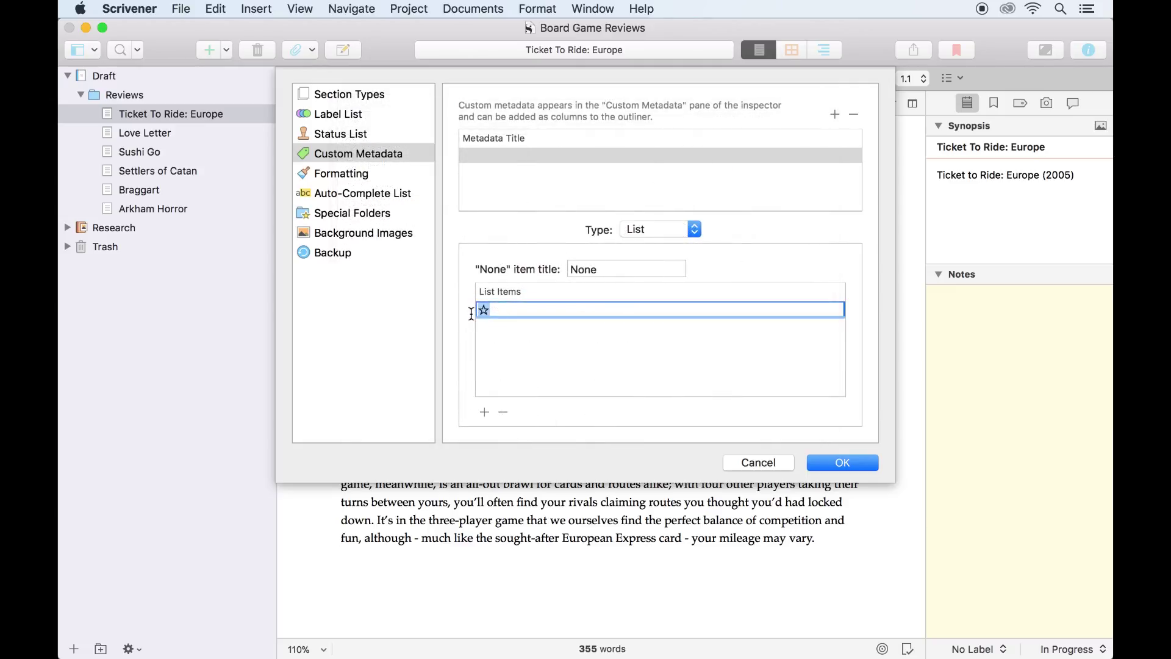
click(546, 307)
Step: Add the two- to five-star items and title the empty value 'Not Yet Rated'
click(484, 412)
key(super+v)
key(super+v)
click(484, 412)
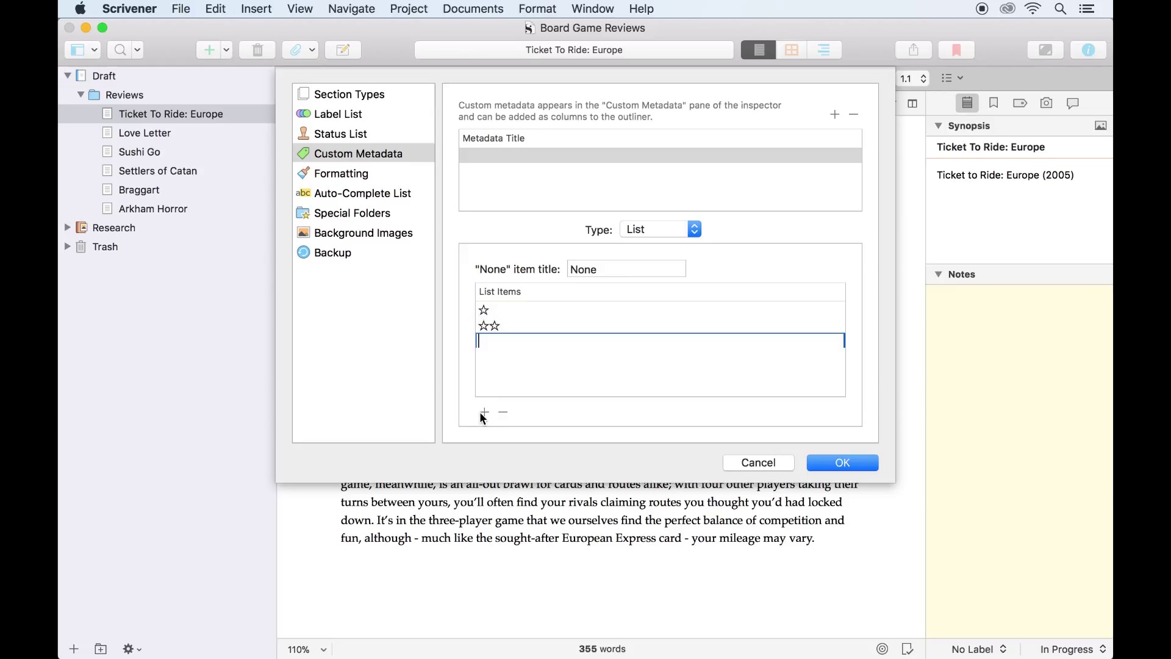
text(☆)
key(super+v)
key(super+v)
click(484, 412)
key(super+v)
key(super+v)
key(super+v)
key(super+v)
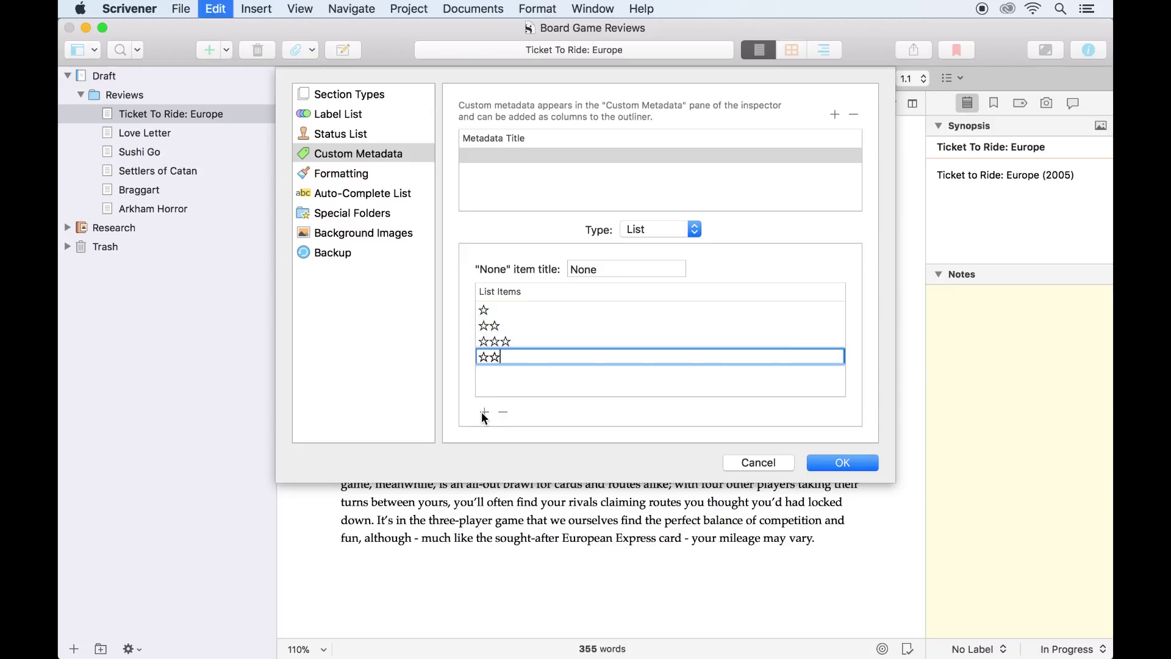
click(484, 412)
key(super+v)
key(super+v)
key(super+v)
key(super+v)
key(super+v)
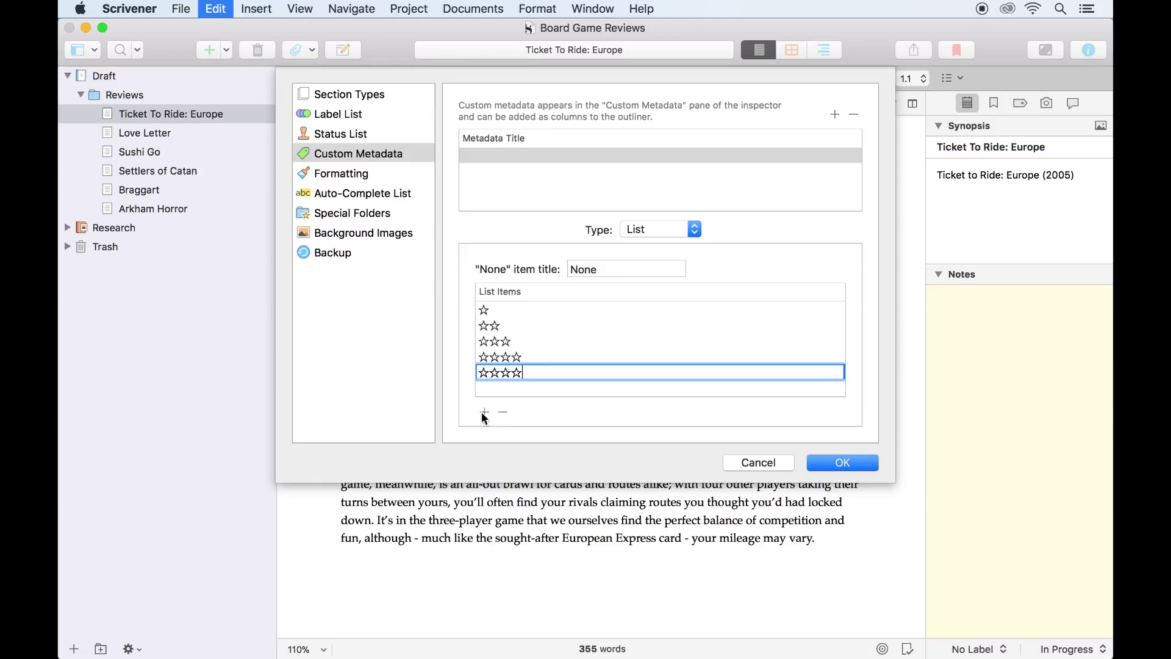
click(668, 265)
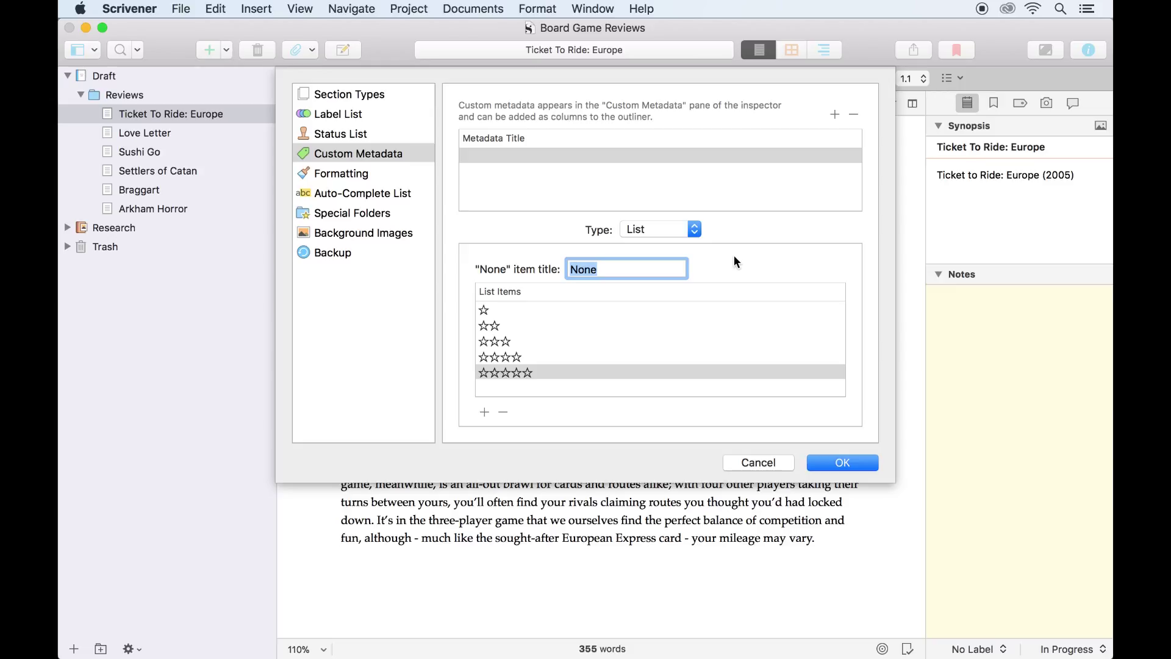
text(Not Yet Rated)
Step: Name the star list field 'Star Rating'
double_click(797, 155)
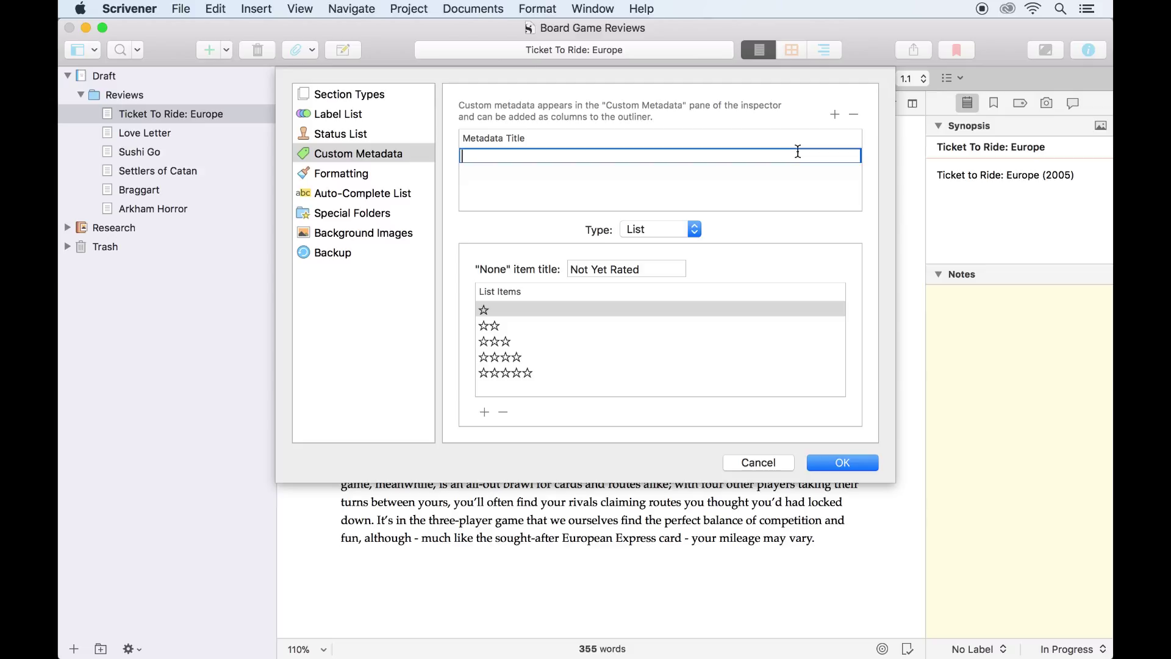
text(Star Rating)
key(Return)
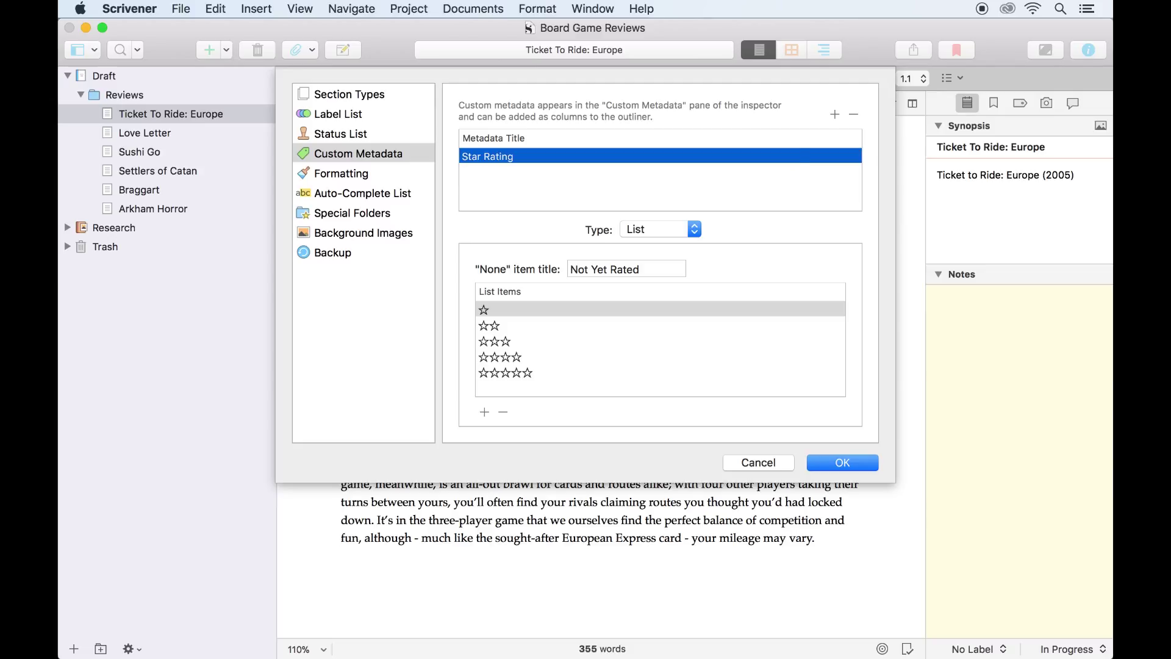
Step: Add a second metadata field of type Checkbox named 'Complete'
double_click(718, 169)
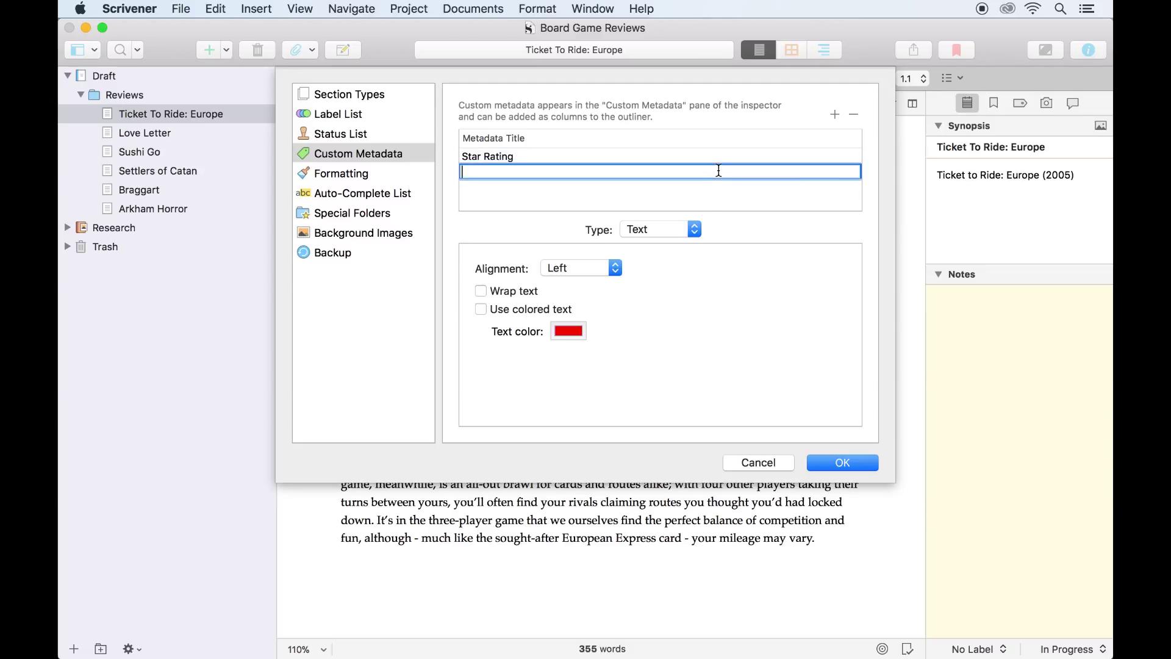
click(694, 228)
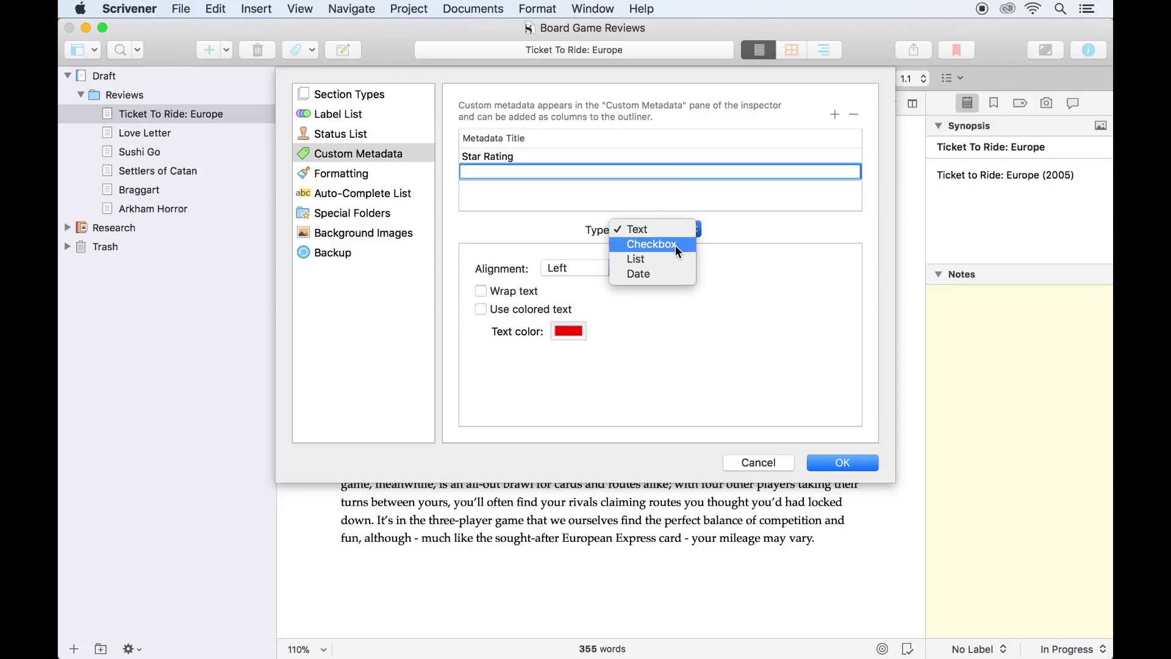
click(675, 245)
text(Complete)
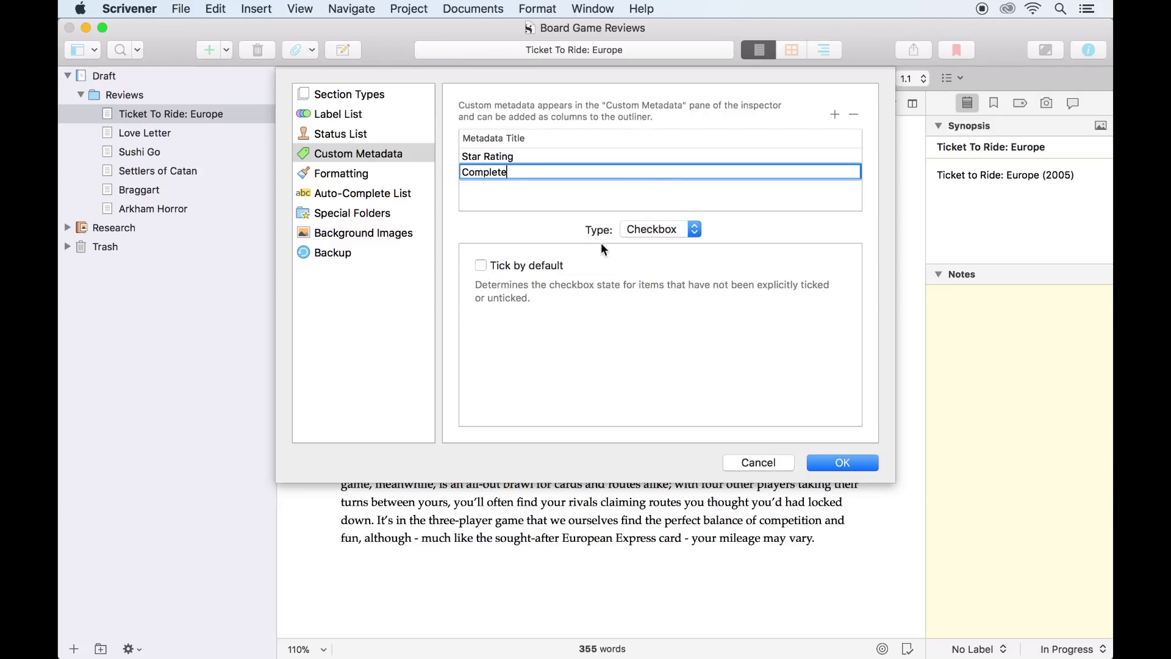
Step: Add a Date field named 'Publication Date' and look at its format choices
click(834, 114)
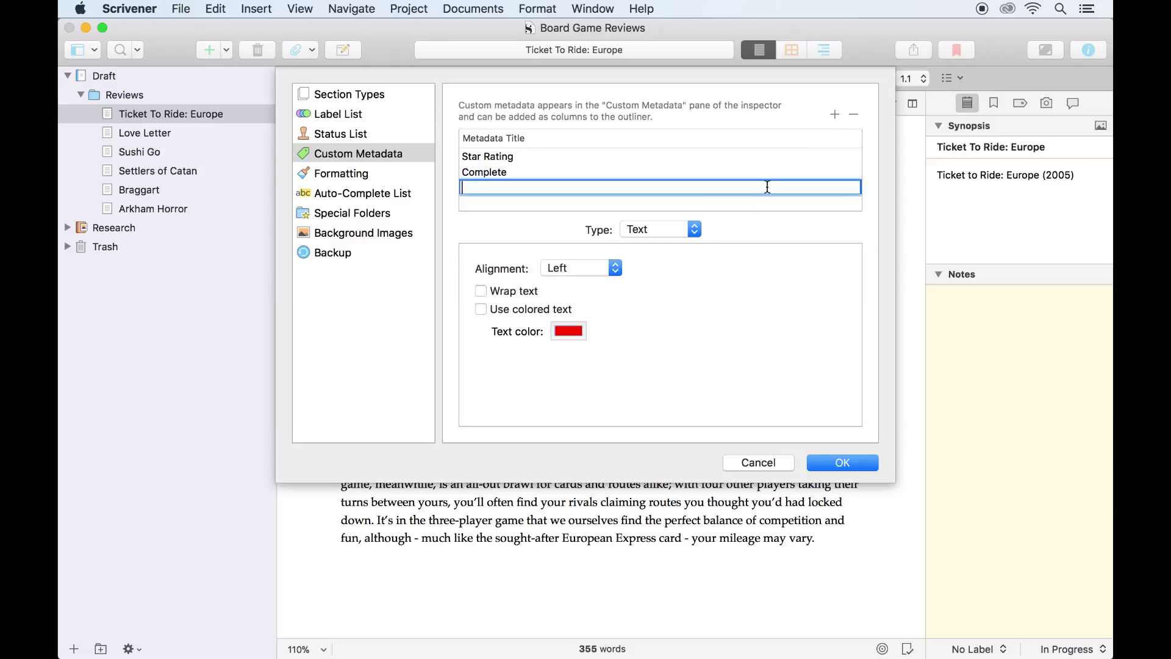
click(672, 229)
click(662, 272)
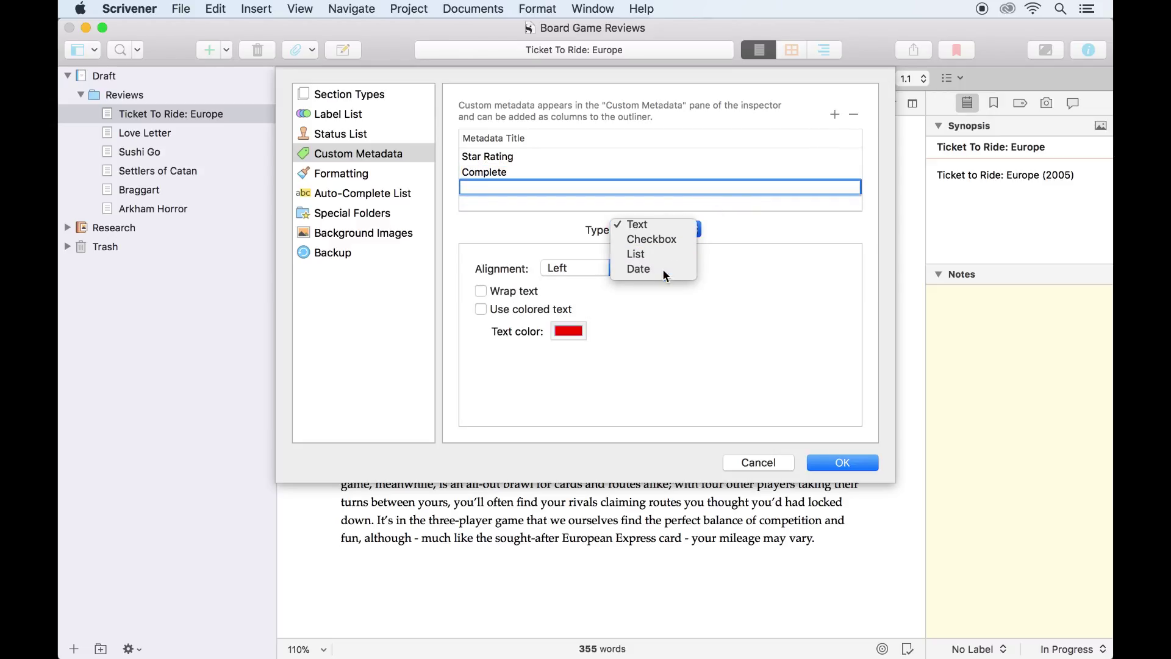
text(Publication Date)
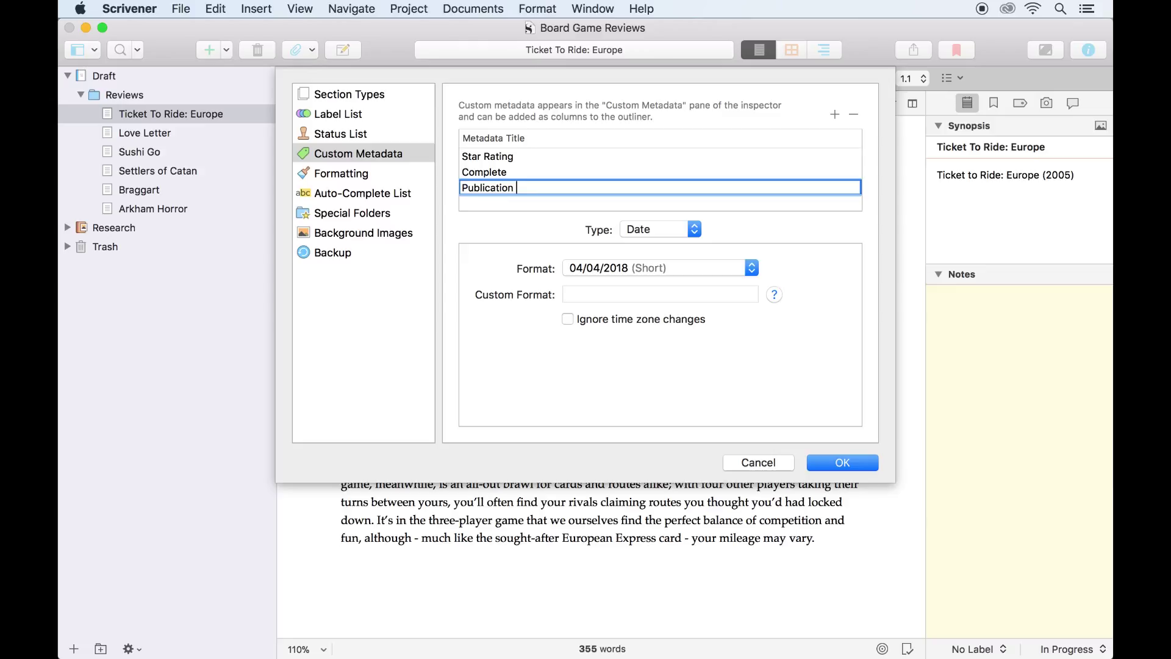
click(748, 268)
Step: Keep the 04/04/2018 date format and add a 'Type of Game' list with Board Game and Cards
click(748, 268)
click(834, 114)
text(Type of Game)
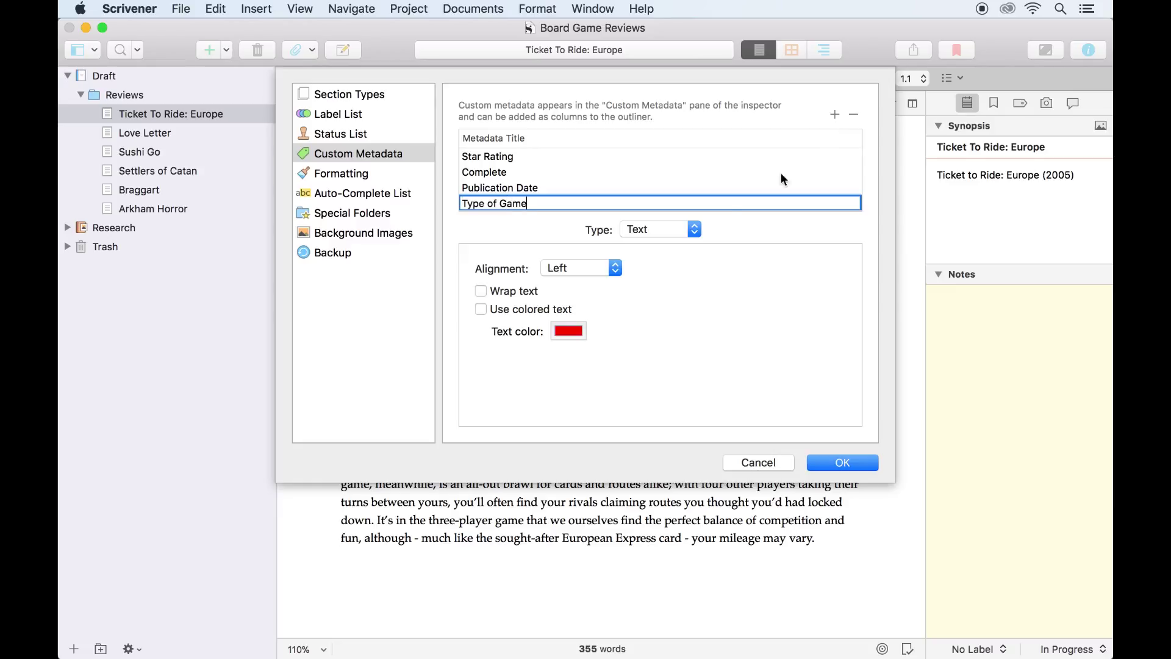
click(686, 230)
click(675, 257)
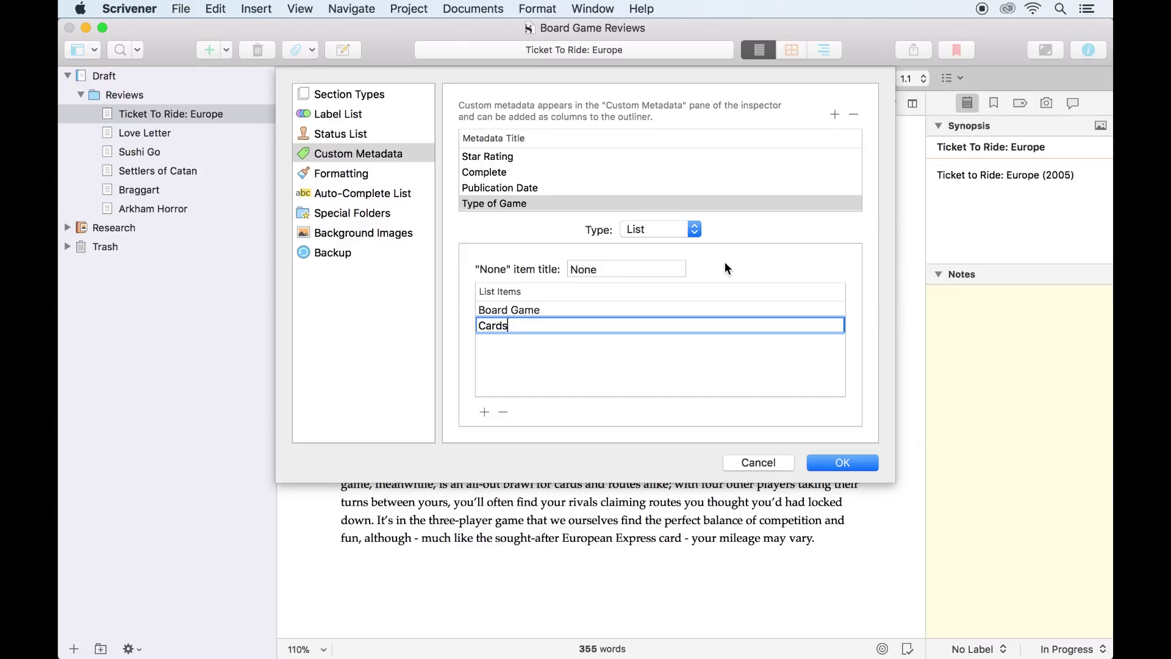
click(599, 361)
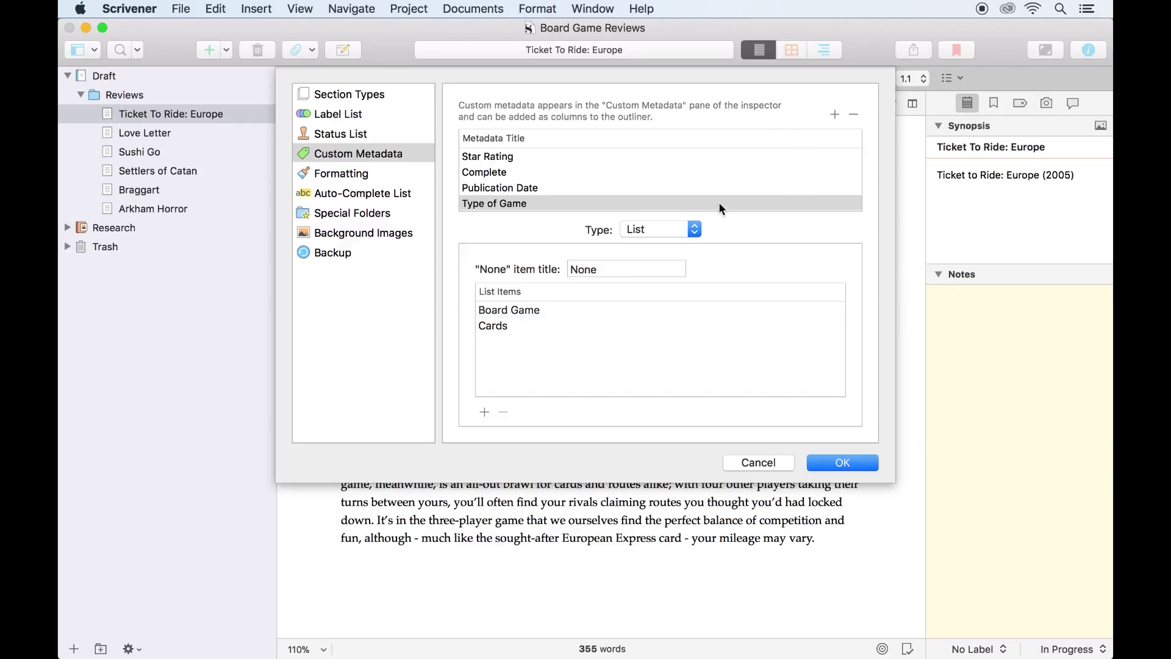
Step: Add a 'Publisher's Name' text field and close the settings with OK
click(834, 116)
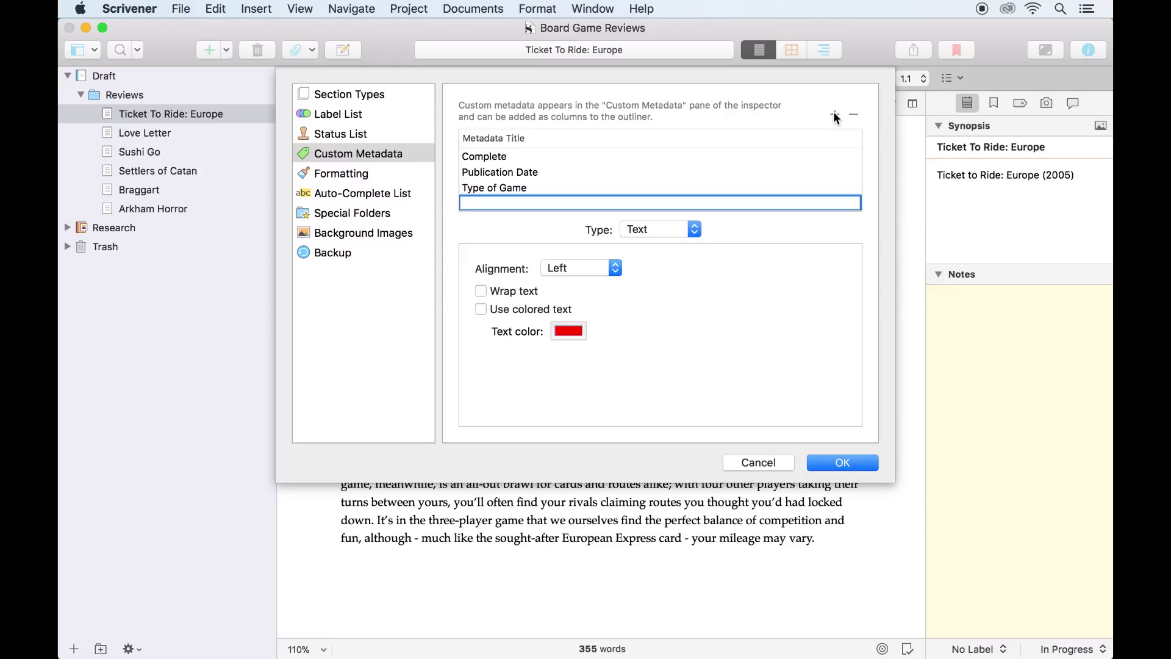
text(Publisher's Name)
key(Return)
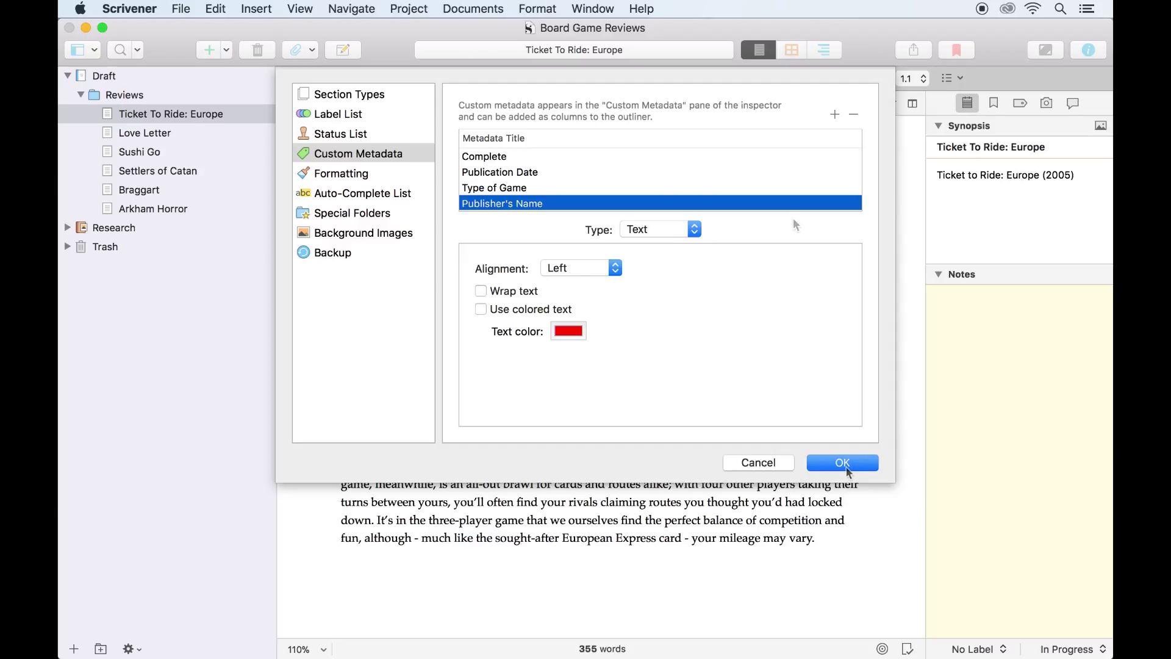
click(847, 467)
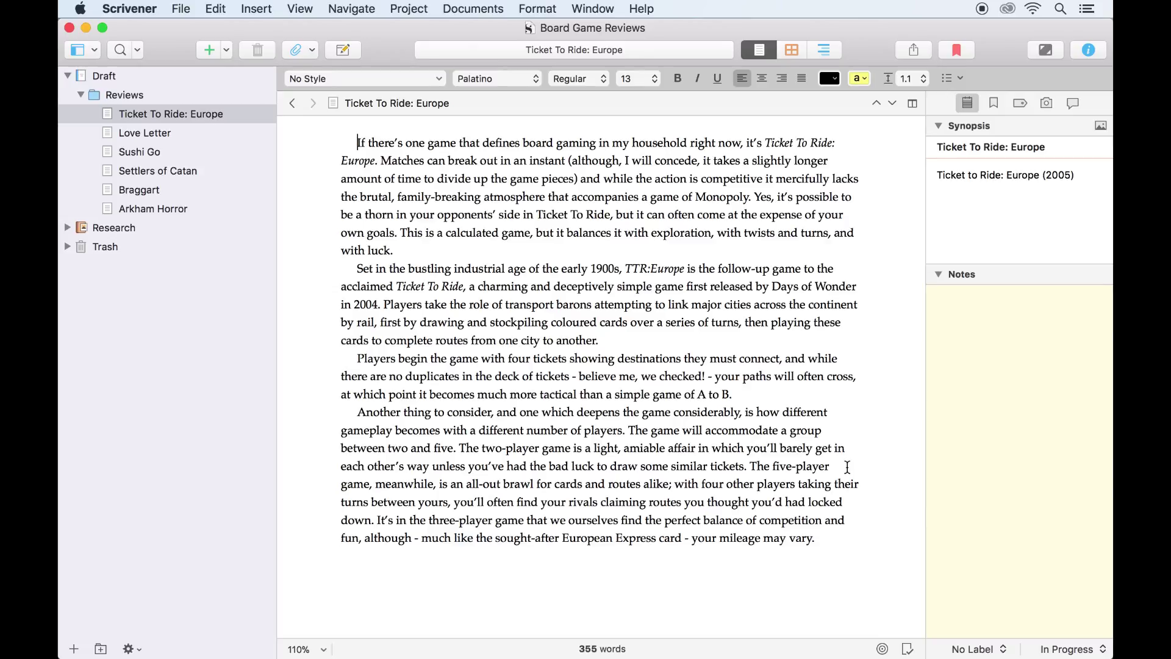
Step: Open Love Letter and show its Custom Metadata in the inspector, collapsing General Metadata
click(171, 132)
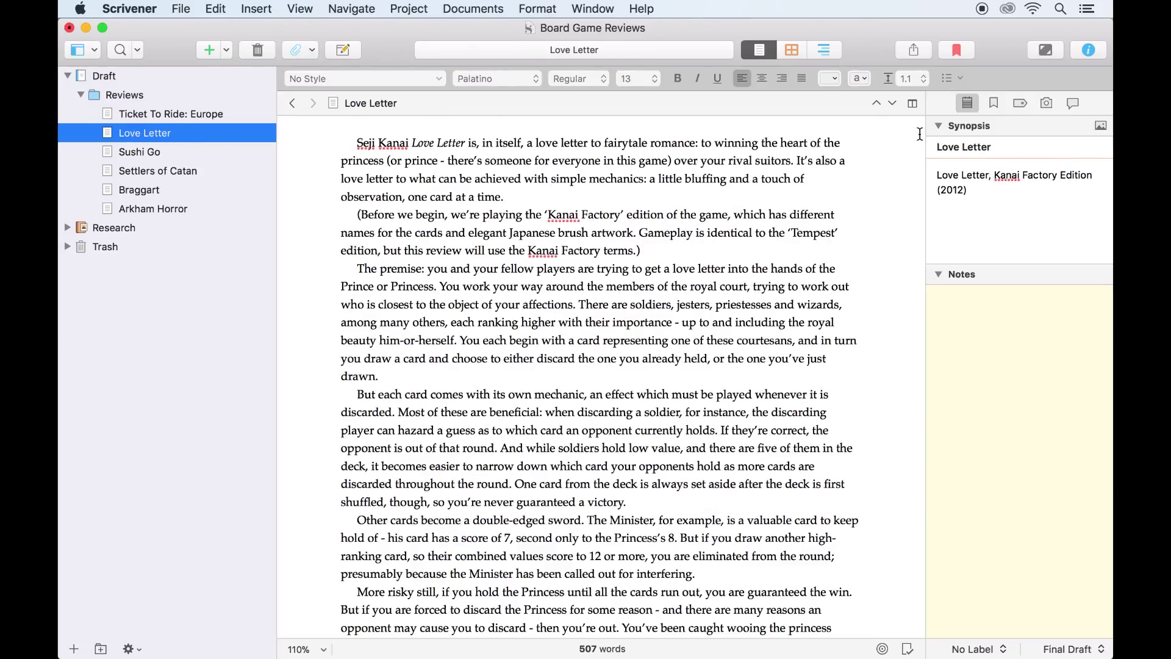
click(1020, 103)
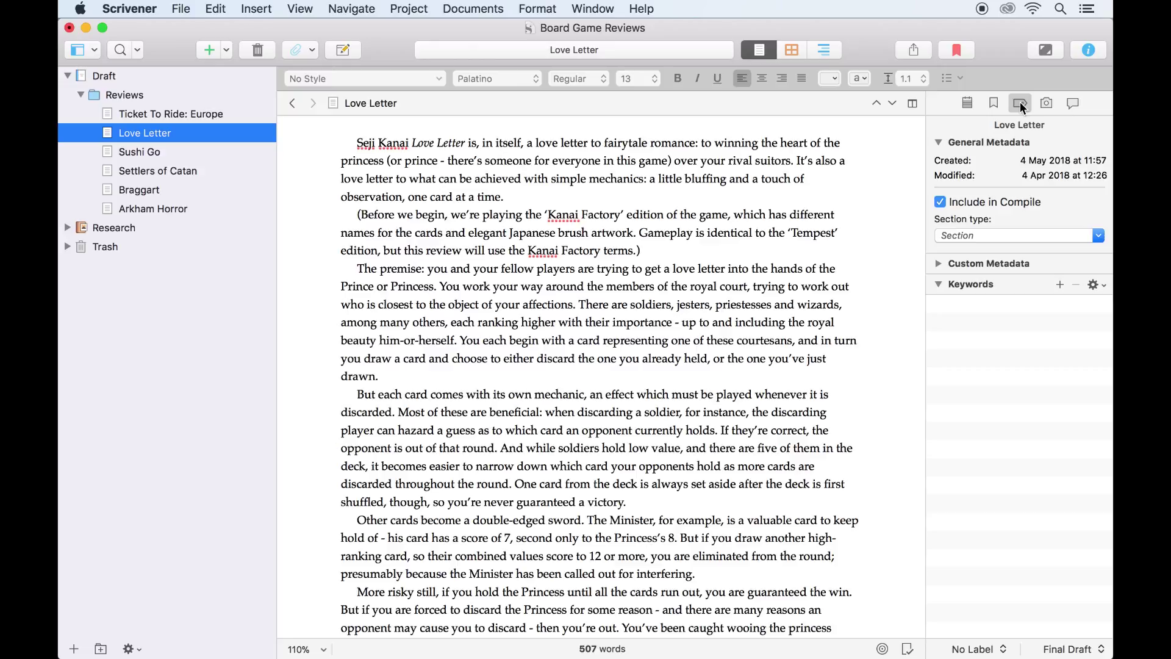
click(938, 141)
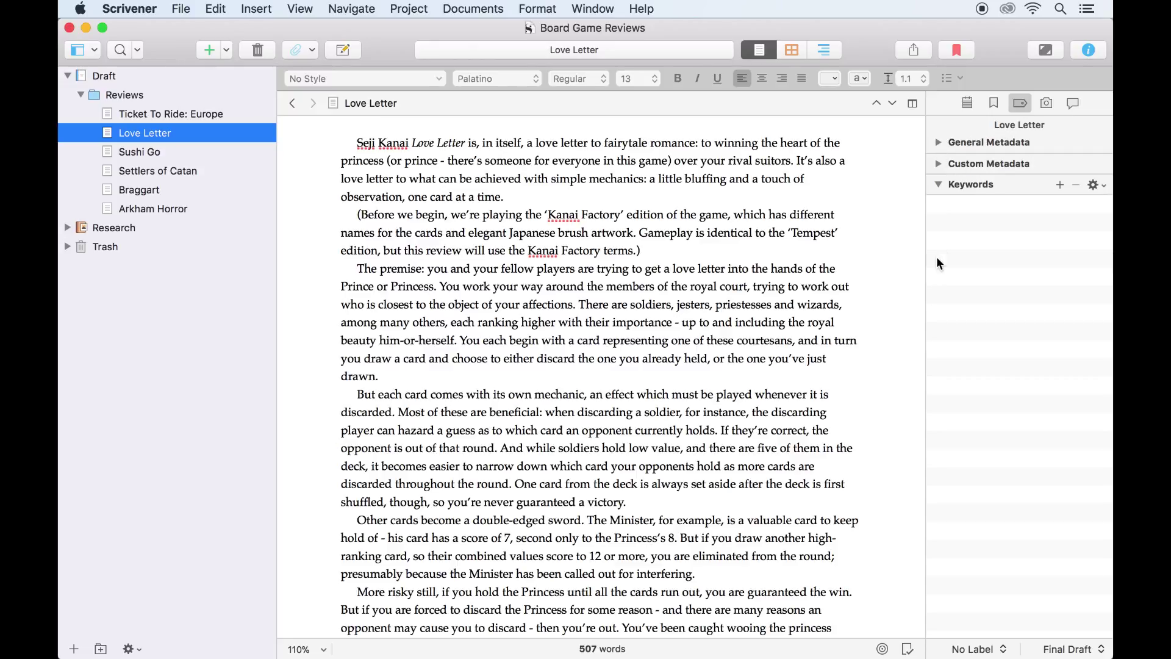
click(939, 183)
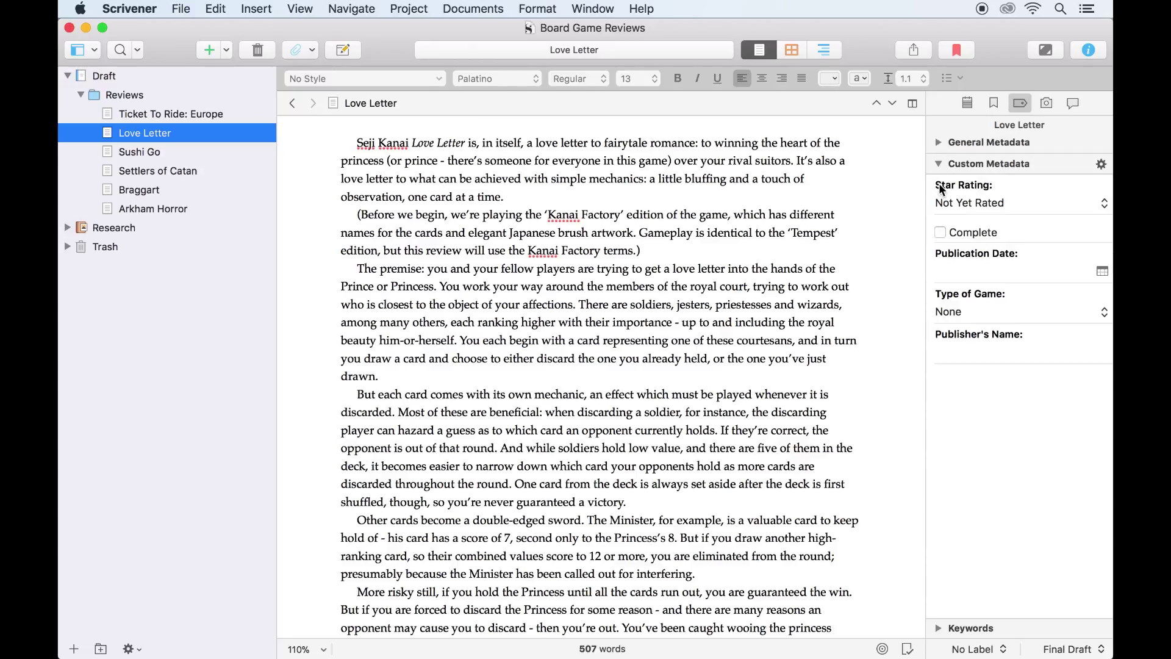
Step: Give Love Letter four stars, mark it Complete, and set its publication date to 05/04/2018
click(1032, 200)
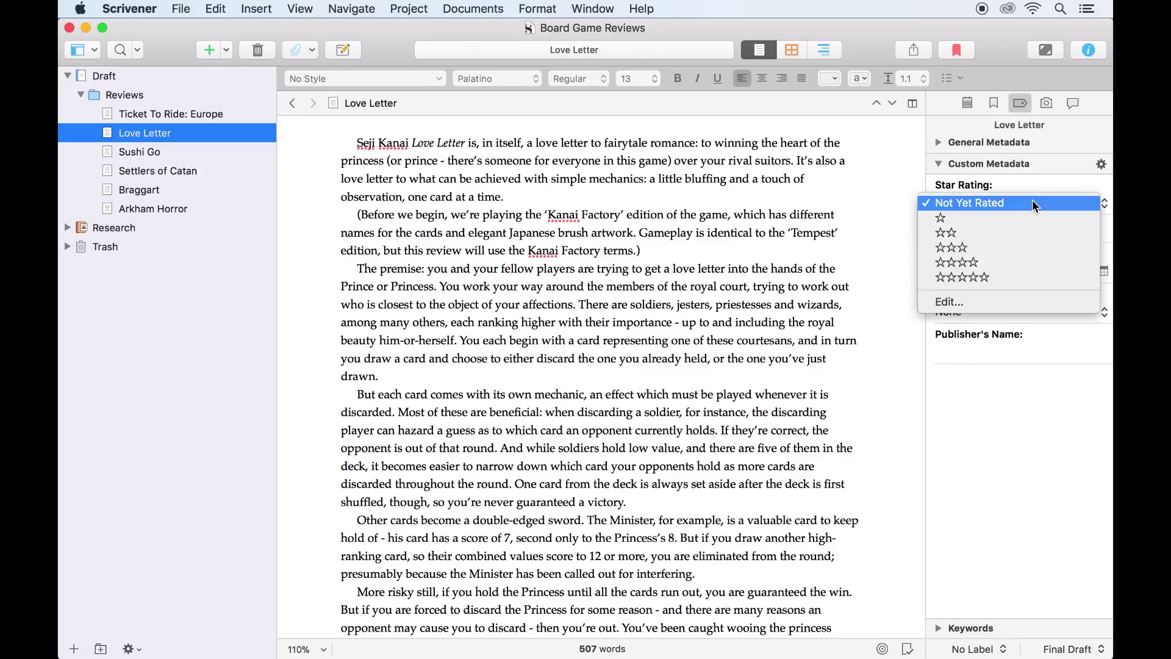
click(1019, 257)
click(941, 232)
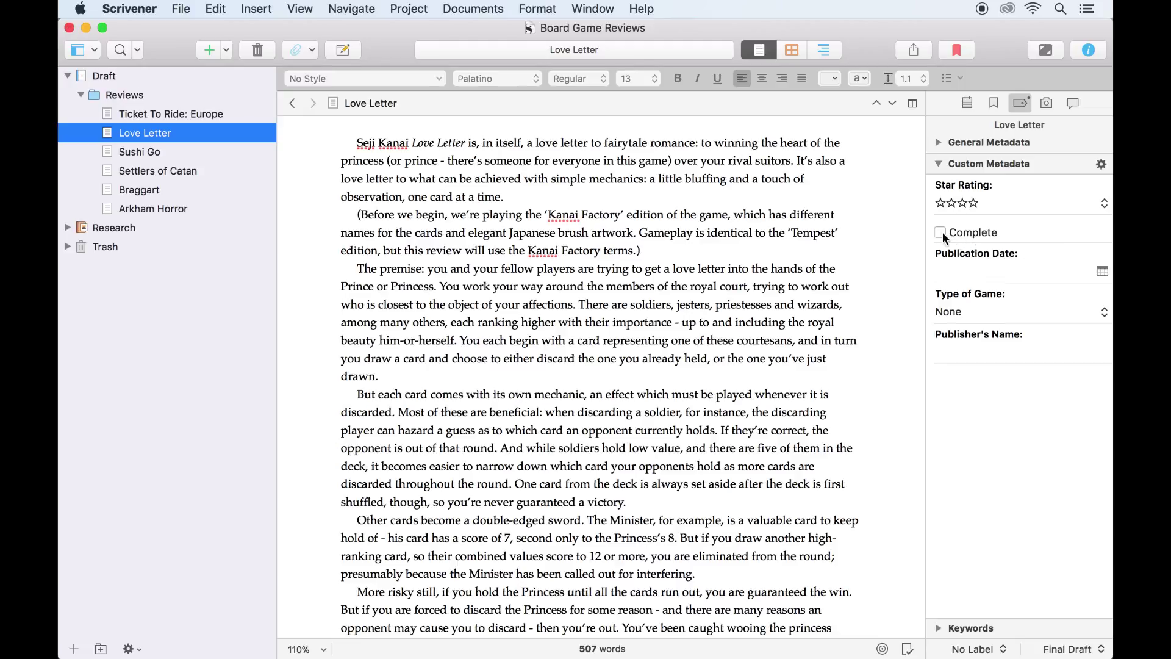
click(977, 270)
click(1102, 271)
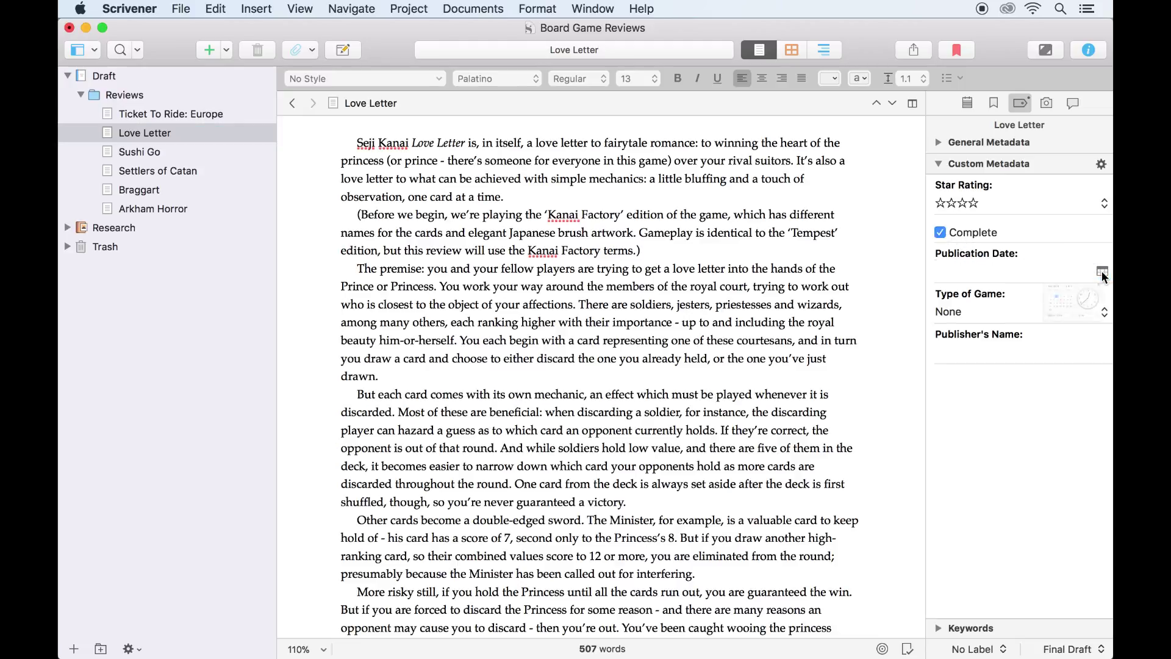
click(918, 360)
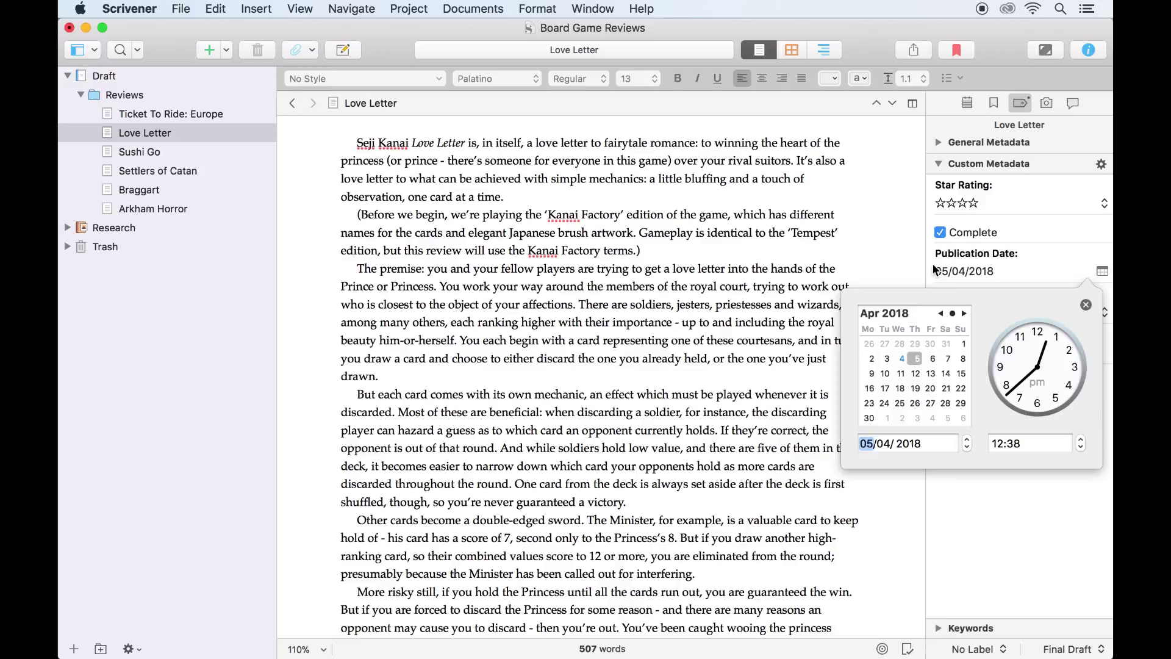
click(1086, 305)
Step: Set Love Letter's game type to Cards and its publisher to 'Kanai Factory'
click(1001, 309)
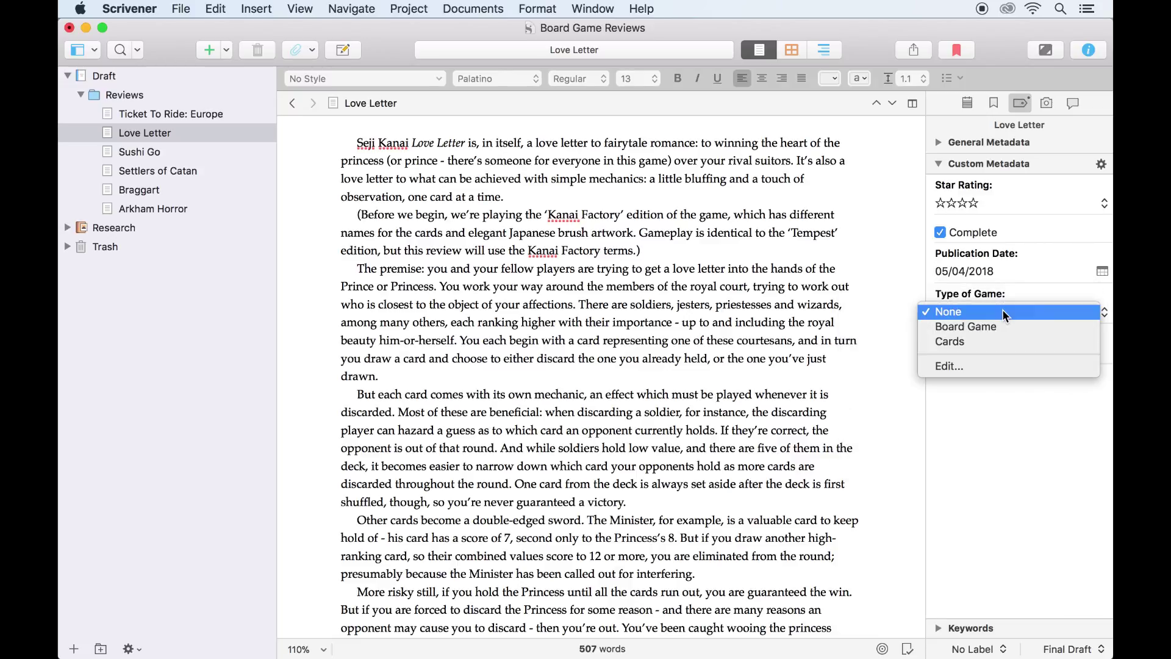
click(993, 340)
click(991, 351)
text(Kanai Factory)
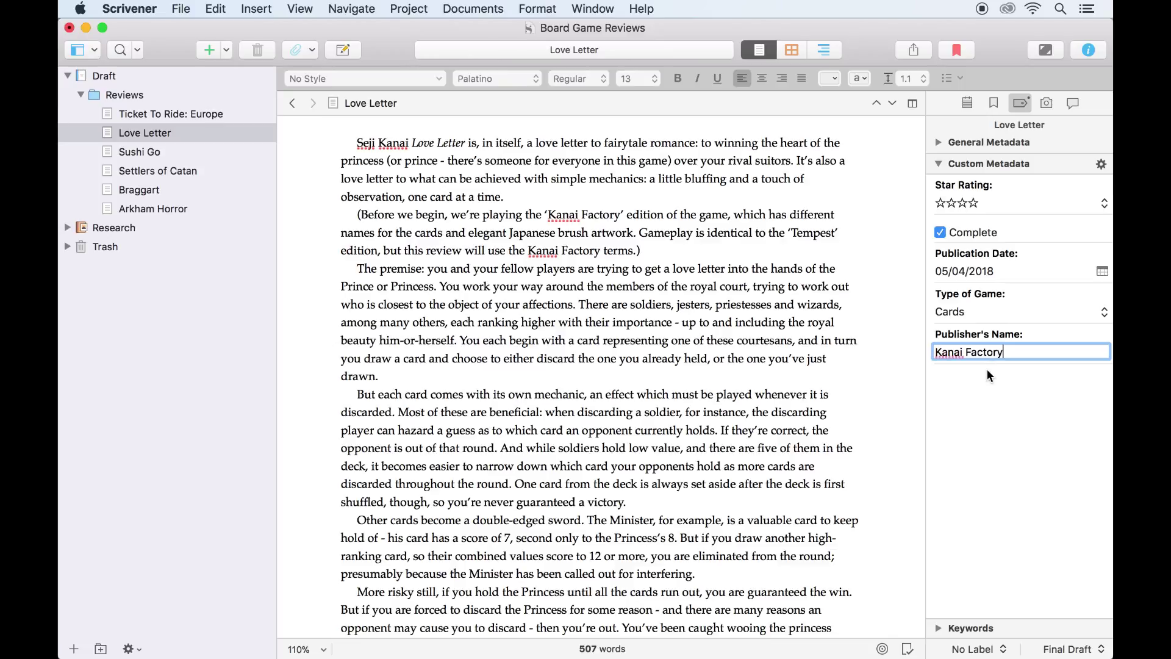
key(Return)
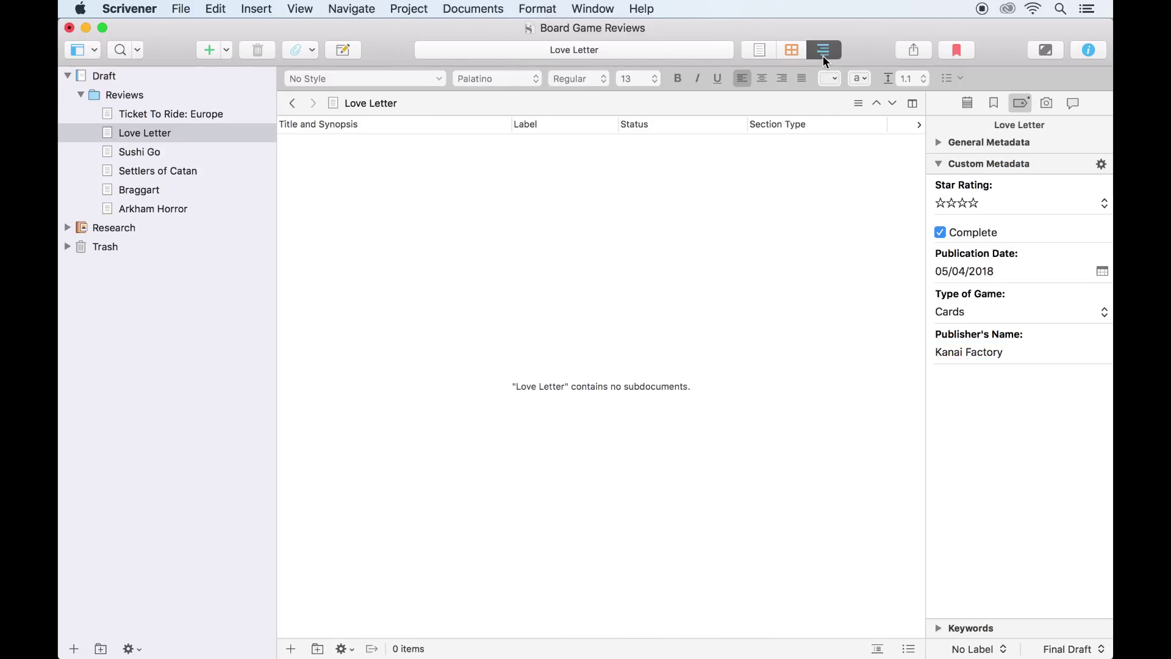
Step: Show the Reviews folder in the outliner and add the Star Rating, Complete, Publication Date, Type of Game and Publisher's Name columns
click(186, 101)
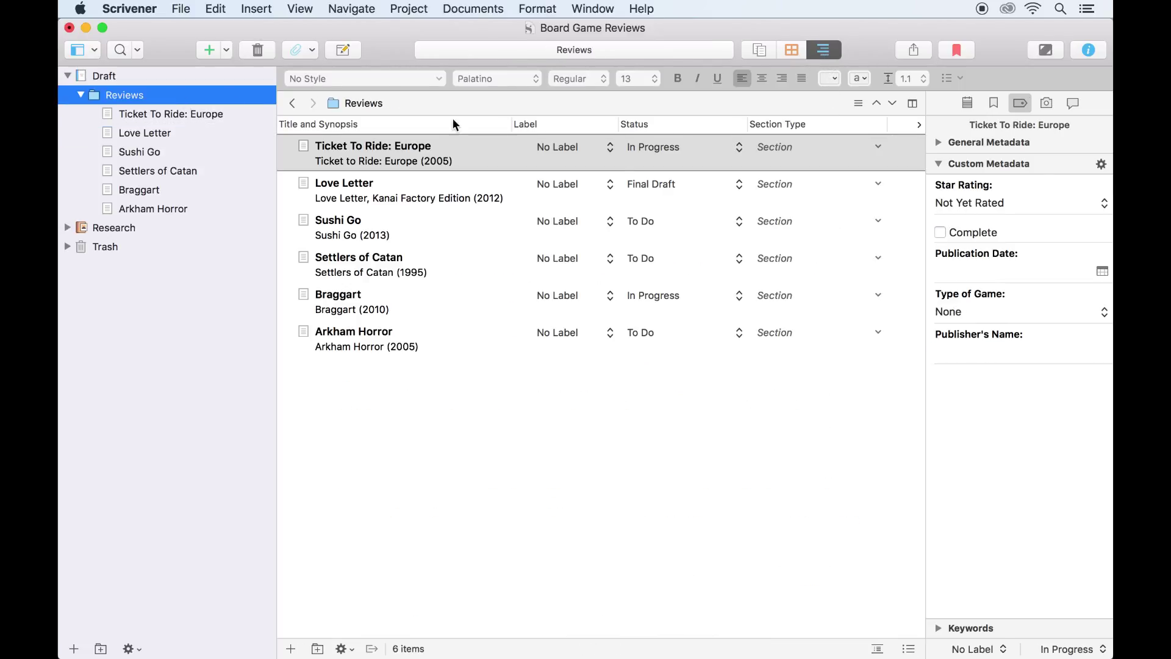
click(919, 128)
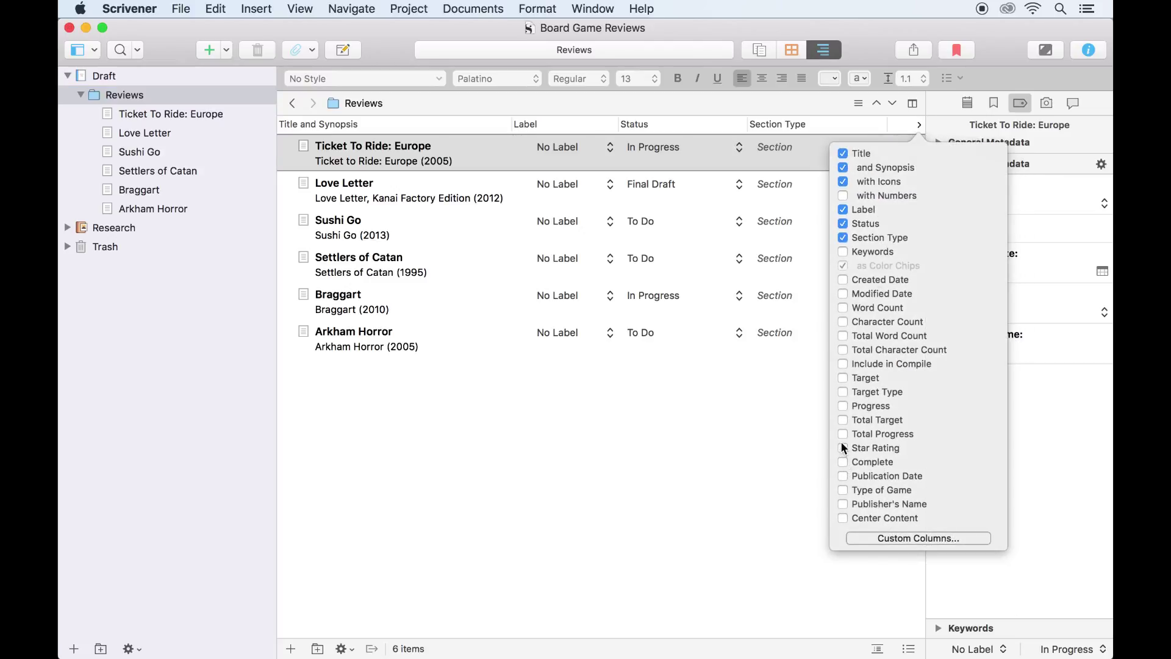
click(843, 447)
click(843, 461)
click(842, 475)
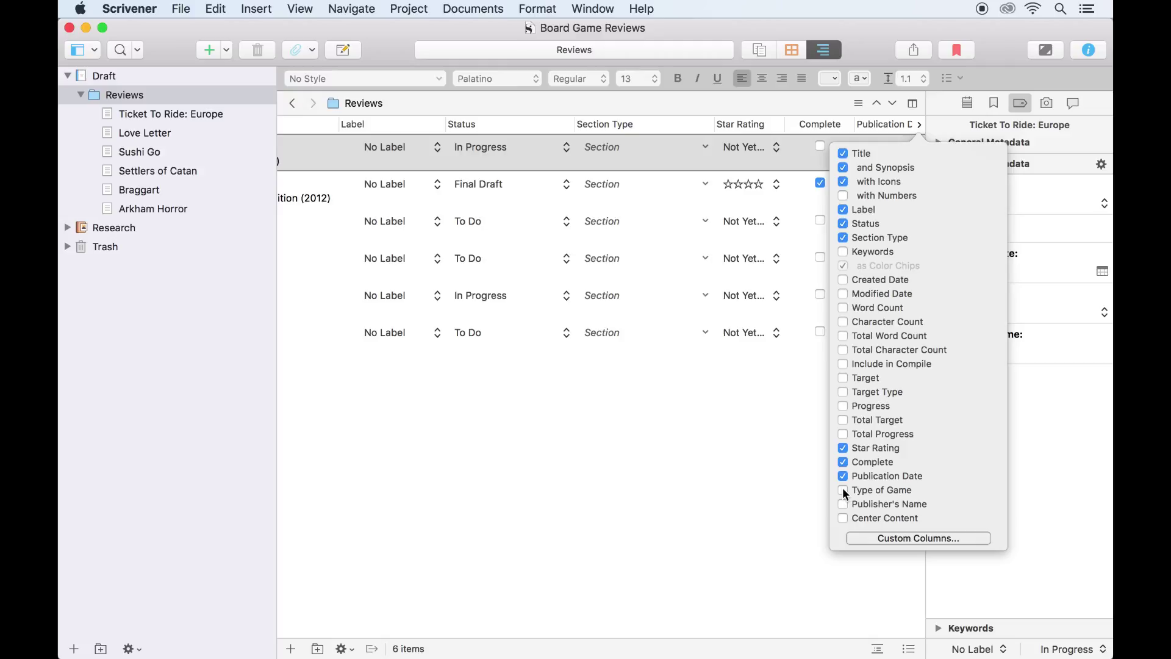
click(844, 491)
click(843, 505)
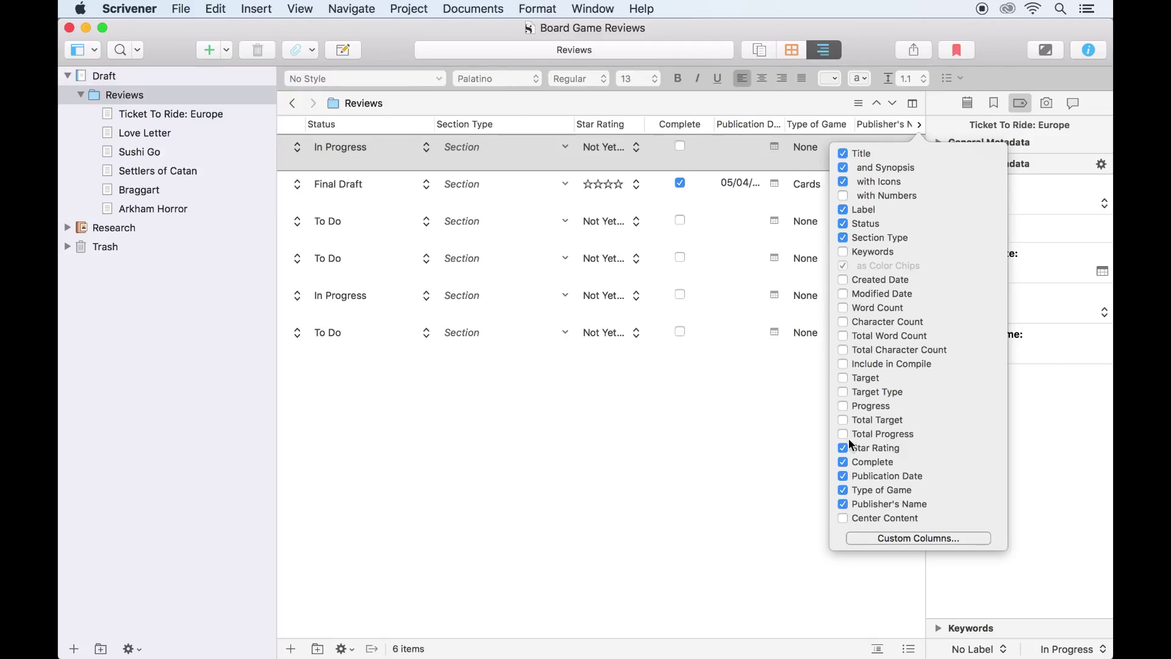
click(755, 463)
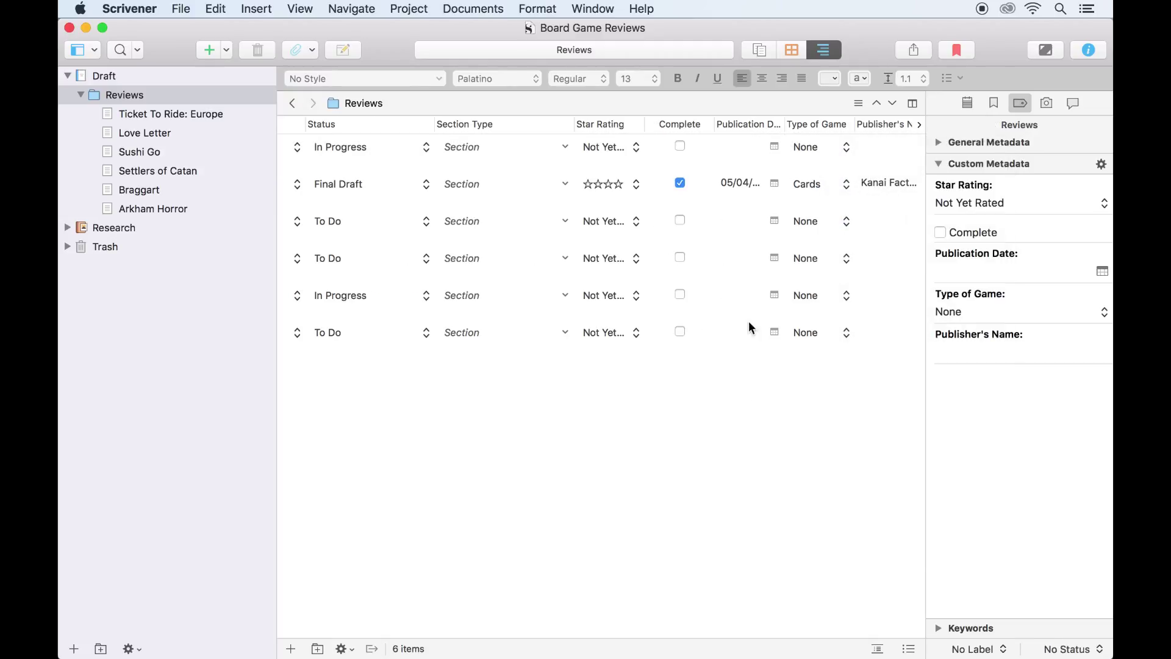
Step: Mark Ticket To Ride: Europe Complete and give it four stars
click(680, 146)
click(631, 147)
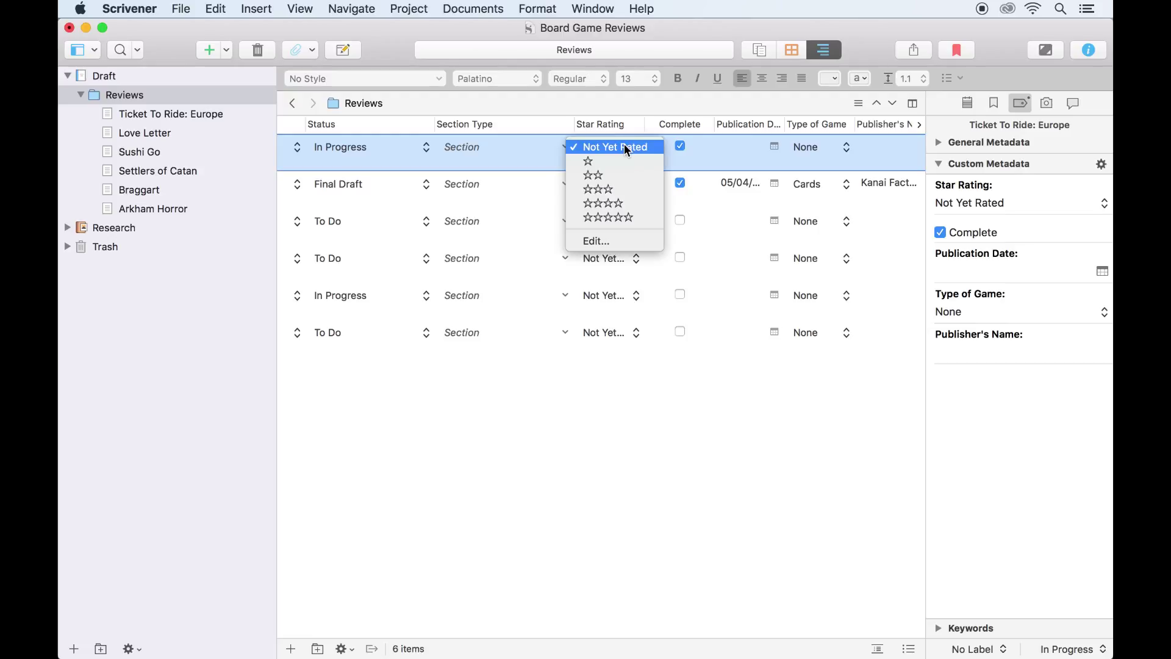
click(625, 204)
Step: Rate Sushi Go two stars, Settlers of Catan five and Braggart four
click(622, 221)
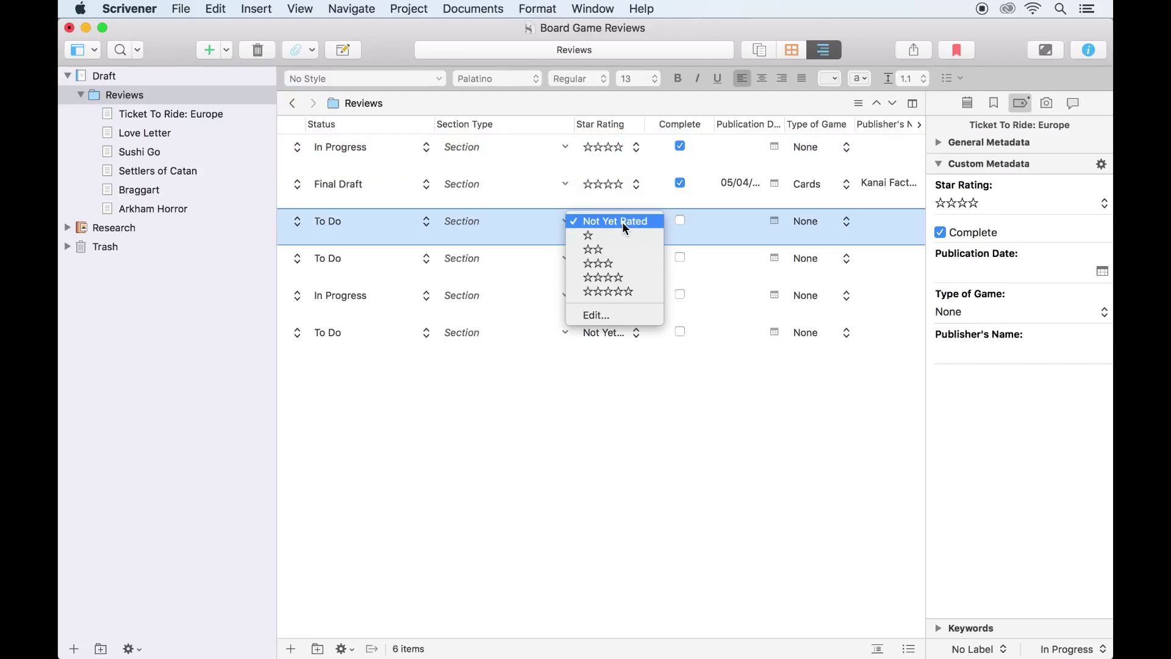
click(620, 253)
click(626, 257)
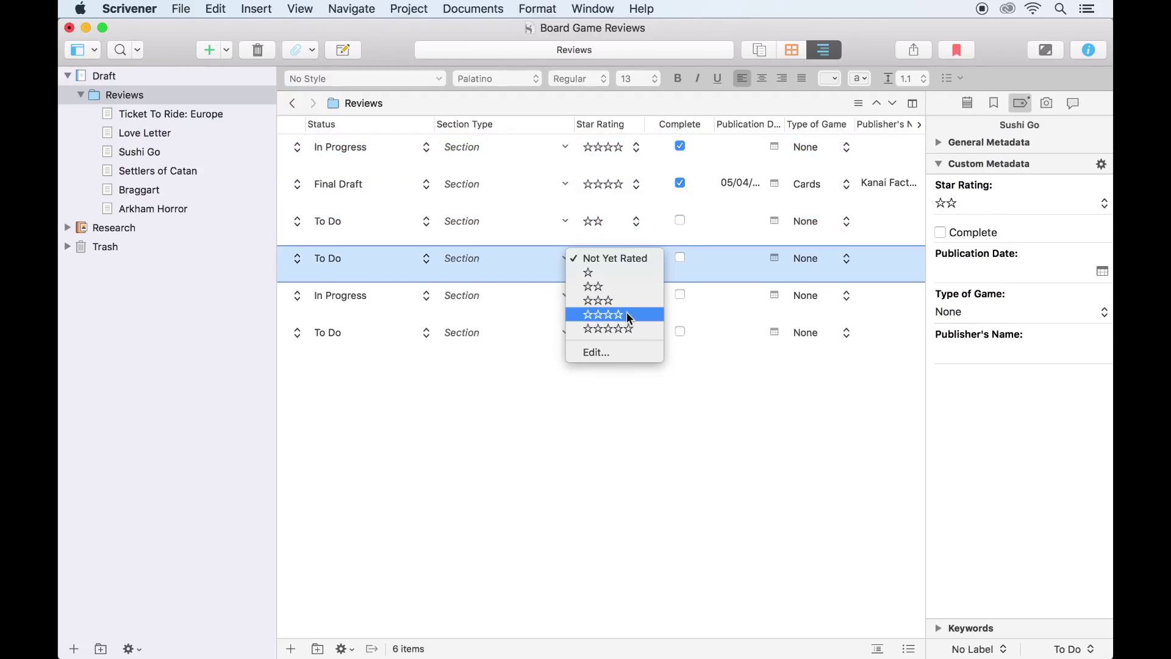
click(624, 327)
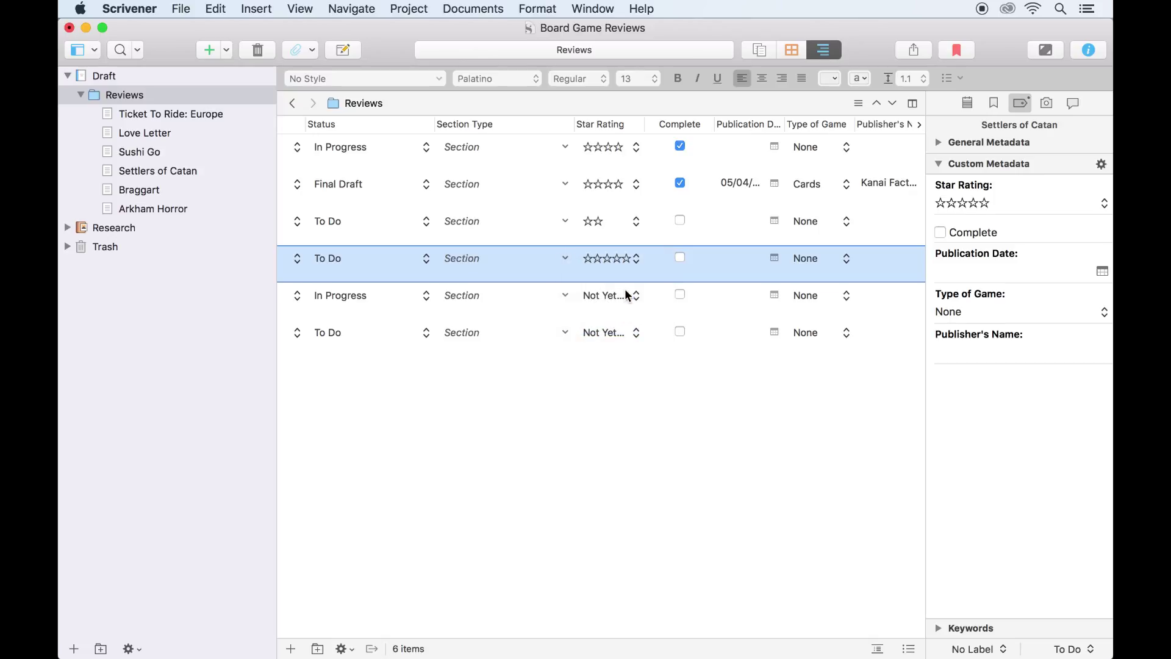
click(625, 295)
click(618, 351)
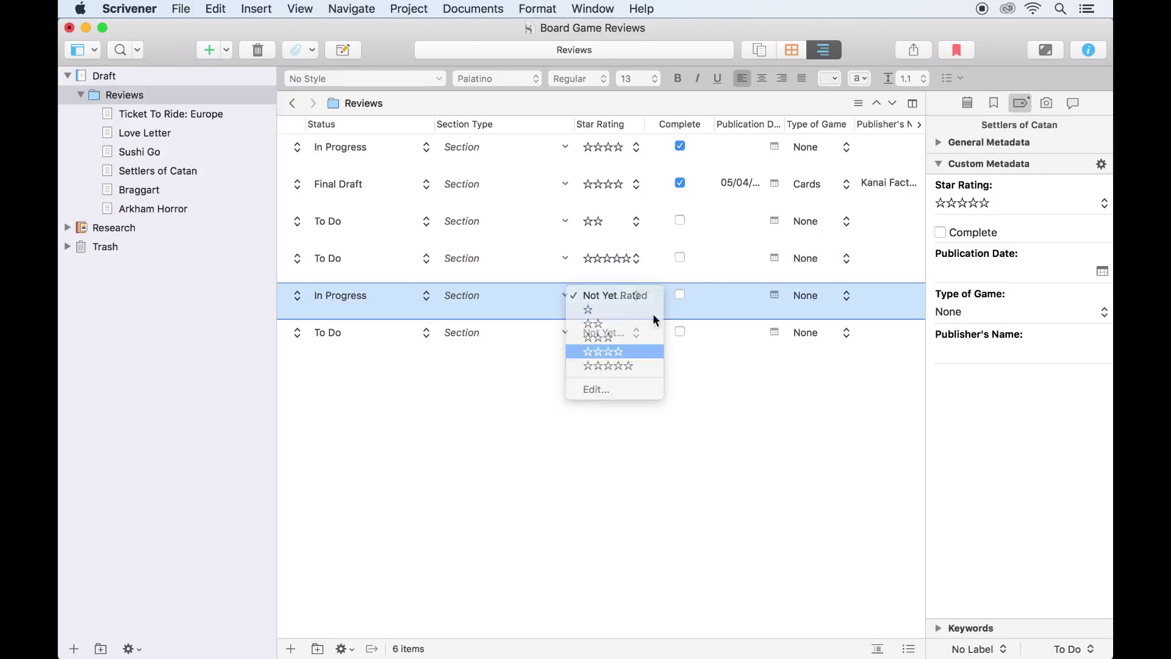
click(758, 222)
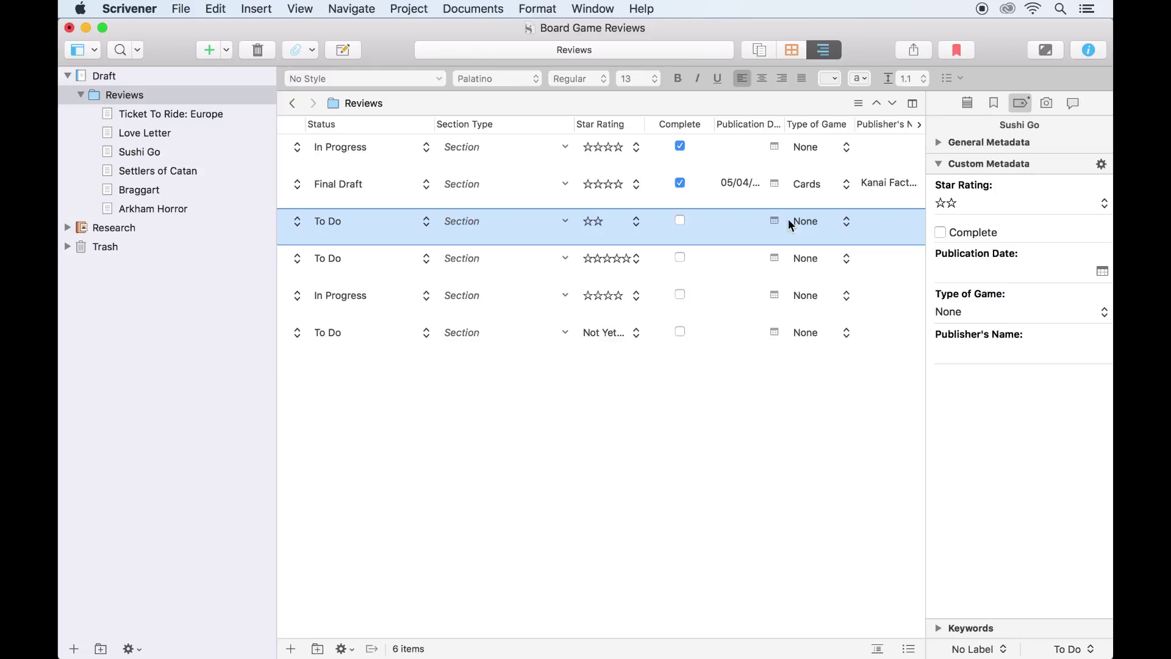